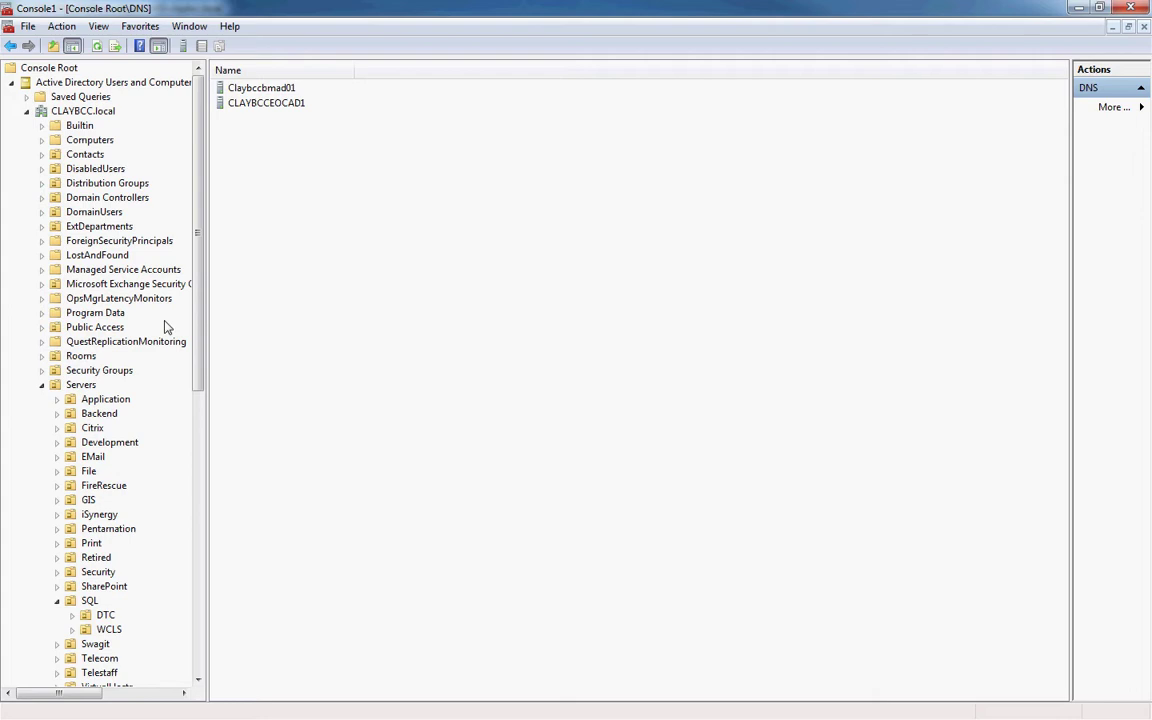
Open the security permissions of the SQL organizational unit under Servers and select the existing CLAYBCCWGFICLS$ entry to examine its permissions.
{"action": "left_click", "coordinate": [80, 601]}
{"action": "right_click", "coordinate": [95, 599]}
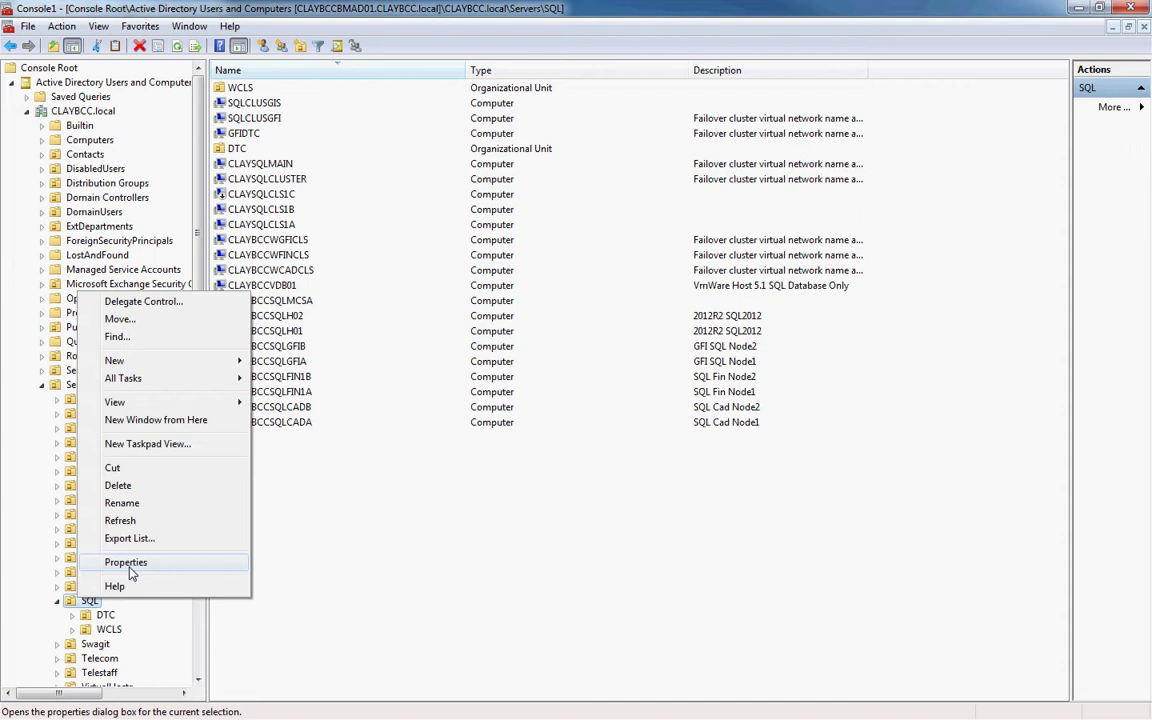
{"action": "left_click", "coordinate": [126, 563]}
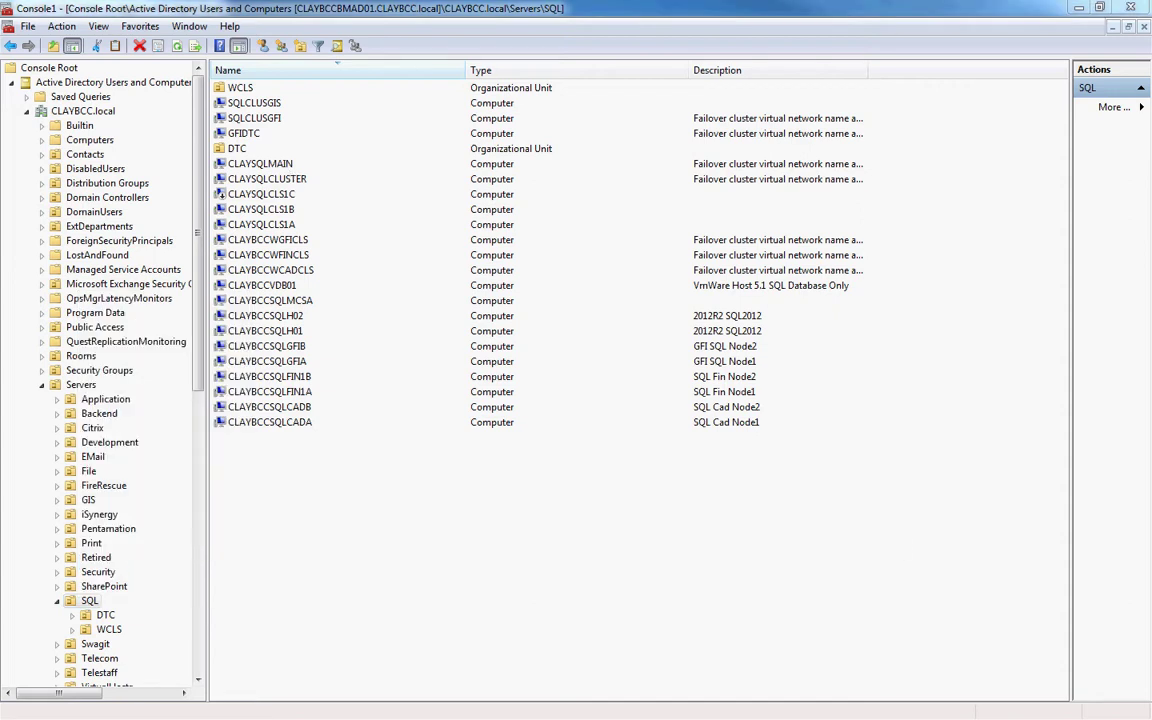
{"action": "left_click_drag", "start_coordinate": [572, 198], "coordinate": [532, 198]}
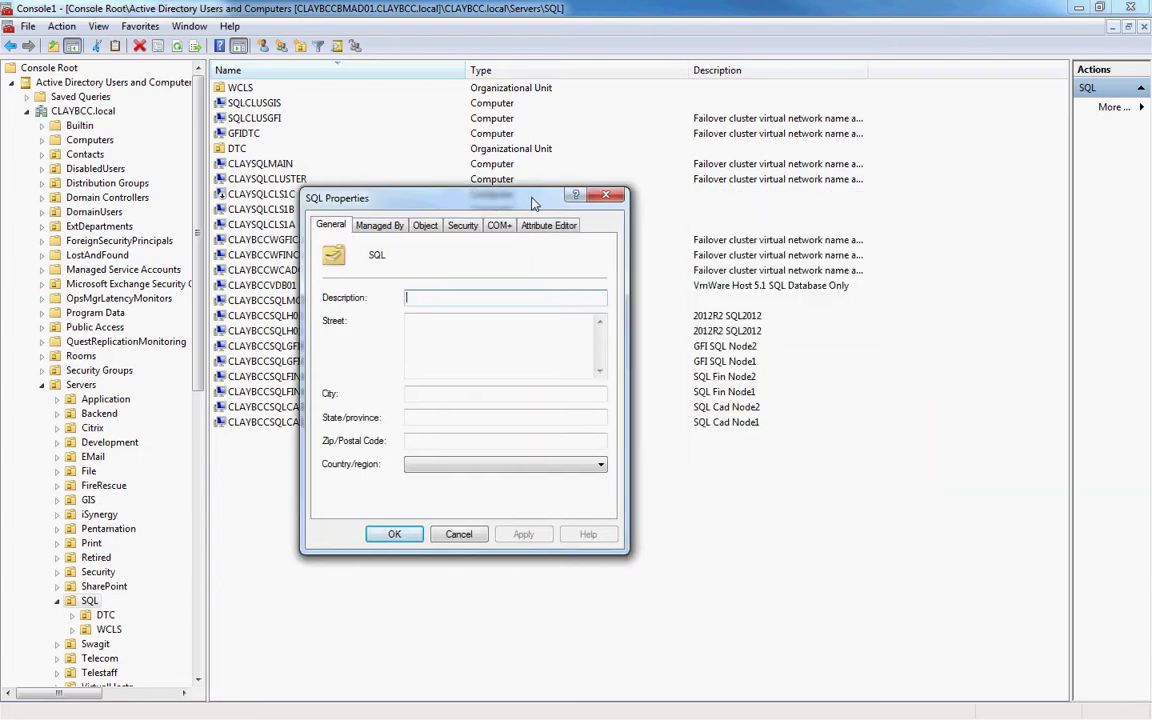
{"action": "left_click", "coordinate": [460, 227]}
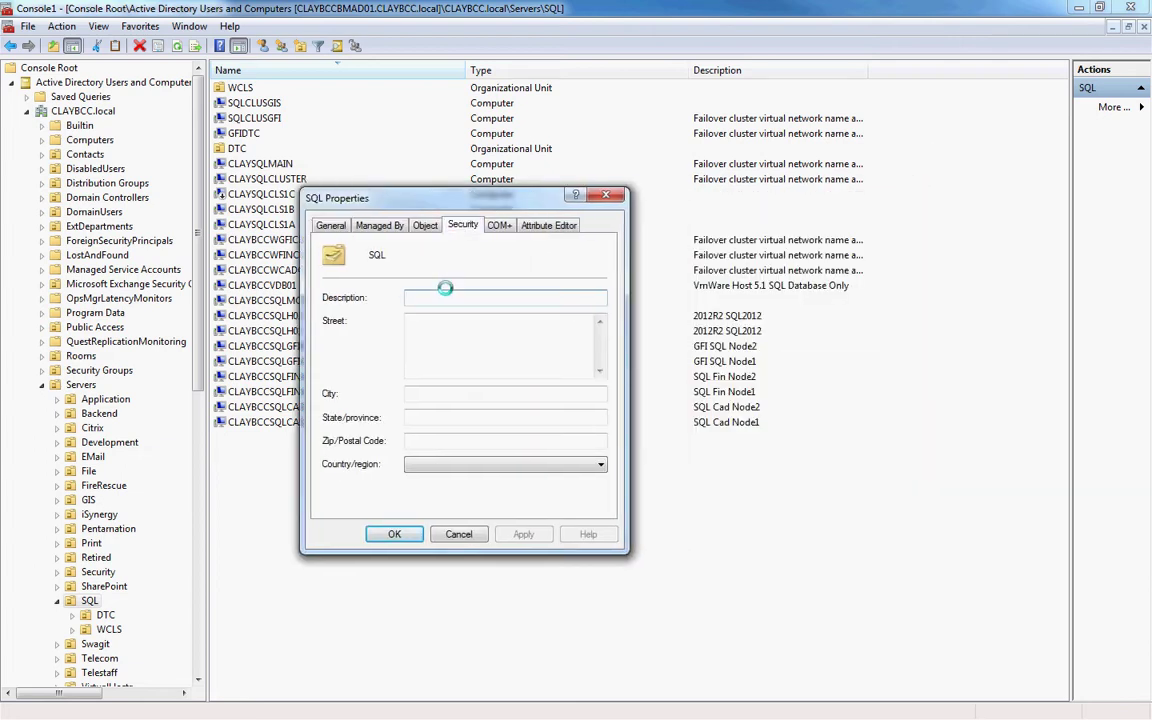
{"action": "left_click", "coordinate": [425, 329]}
{"action": "scroll", "coordinate": [424, 329], "scroll_direction": "down", "scroll_amount": 5}
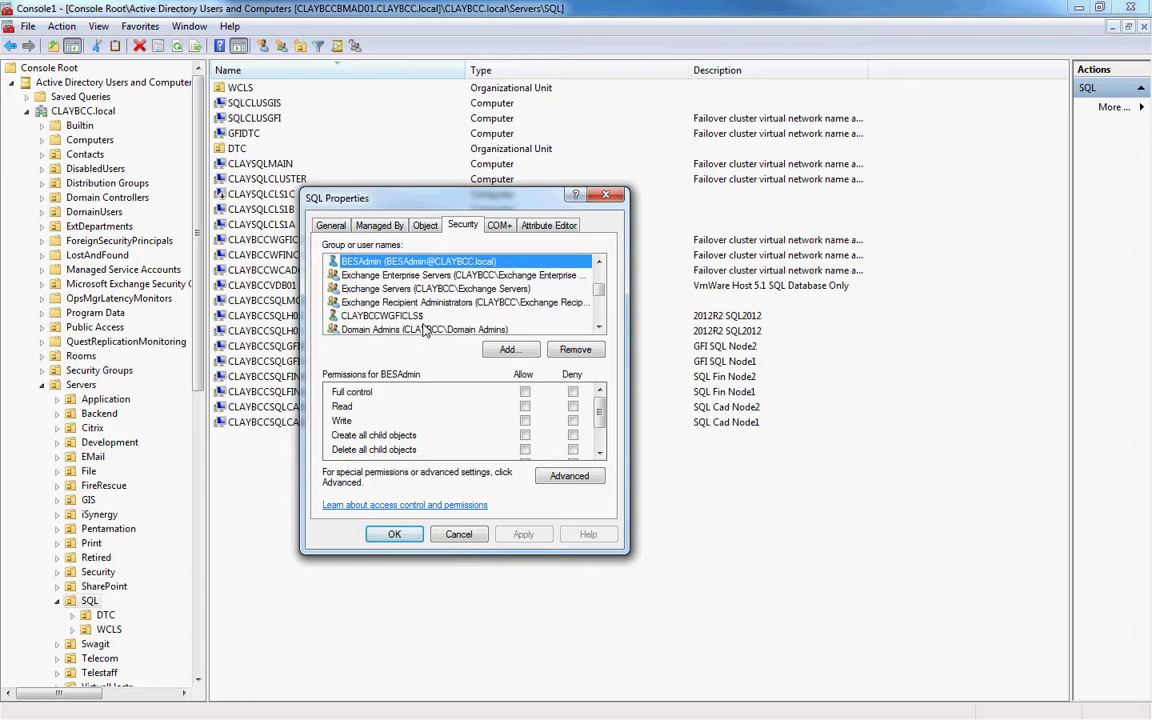
{"action": "scroll", "coordinate": [424, 330], "scroll_direction": "up", "scroll_amount": 1}
{"action": "scroll", "coordinate": [424, 331], "scroll_direction": "up", "scroll_amount": 2}
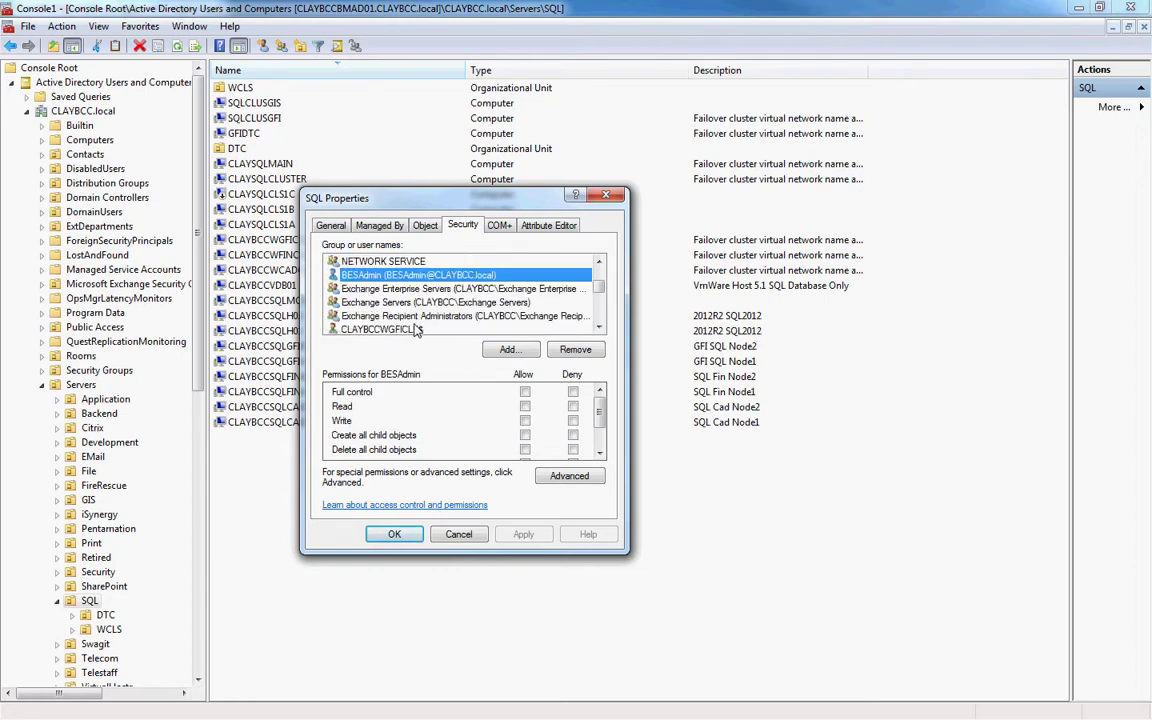
{"action": "left_click", "coordinate": [418, 330]}
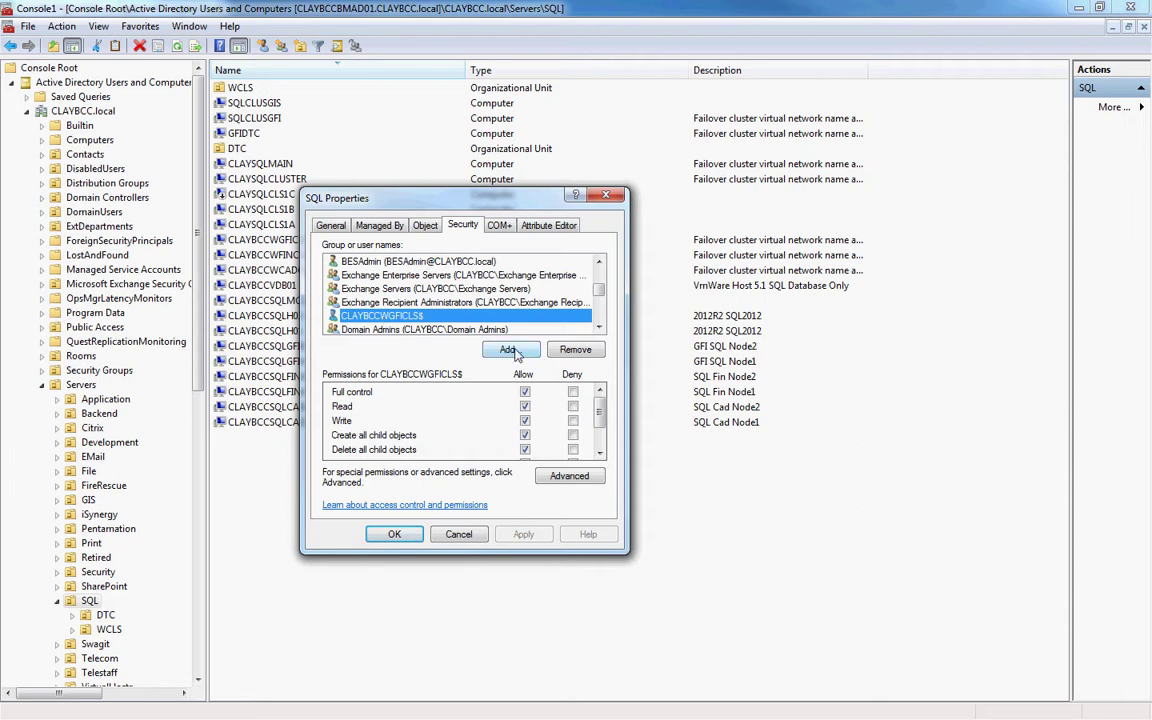
Add the computer object CLAYBCCWCADCLS to the SQL unit's permission entries, including Computers in the searched object types.
{"action": "left_click", "coordinate": [510, 350]}
{"action": "type", "text": "cla"}
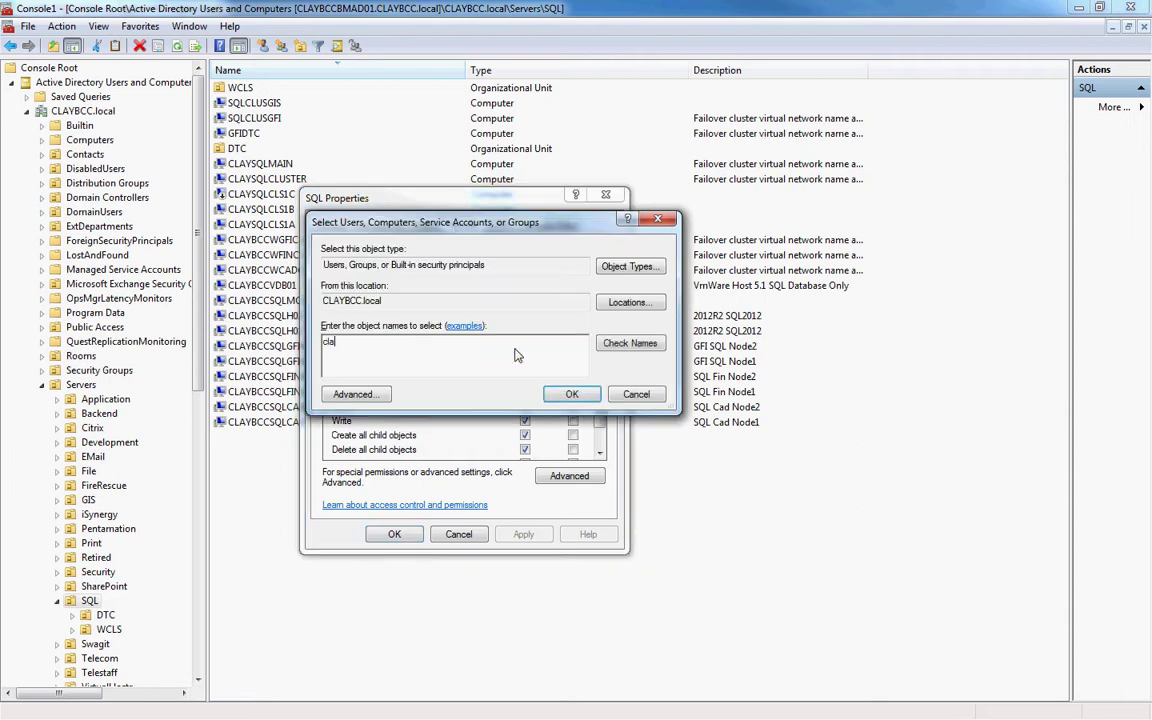
{"action": "type", "text": "ybcCADCLS"}
{"action": "key", "text": "Return"}
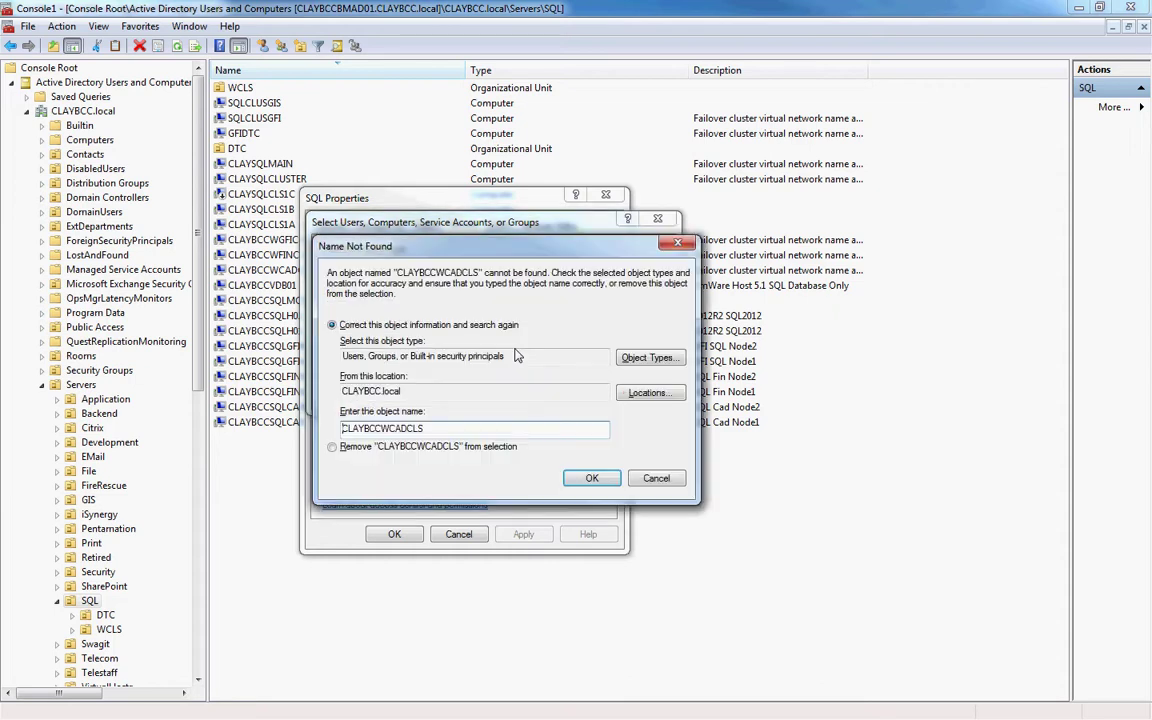
{"action": "left_click", "coordinate": [648, 358]}
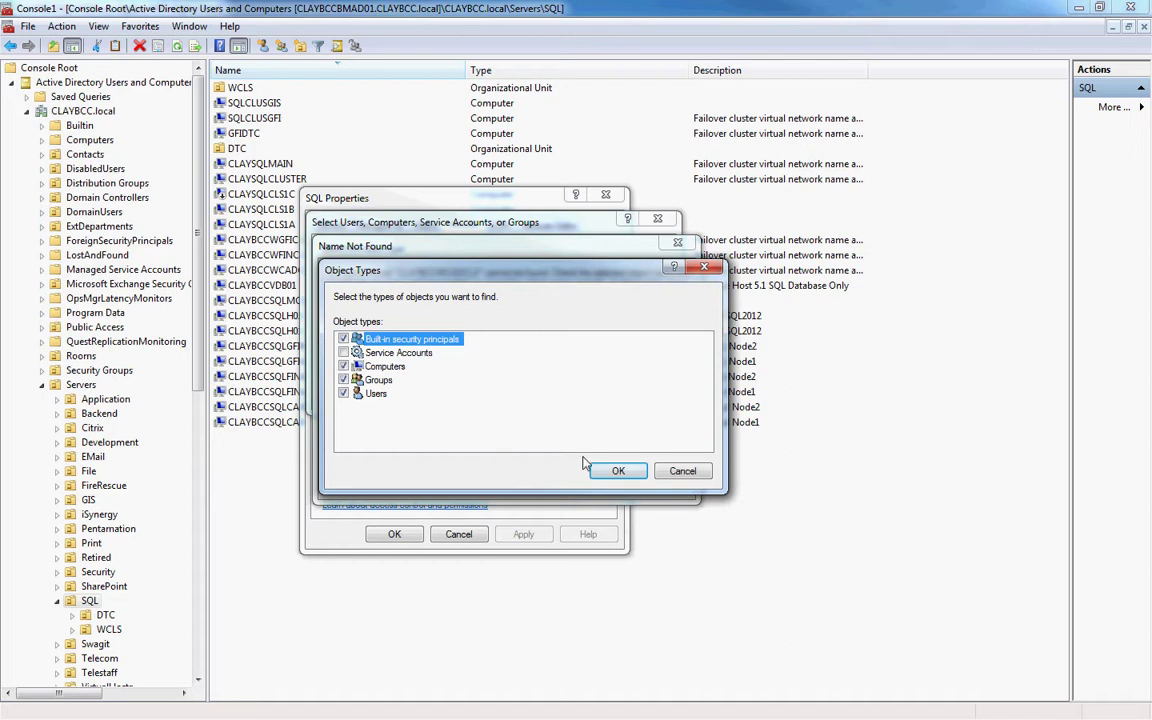
{"action": "left_click", "coordinate": [618, 471]}
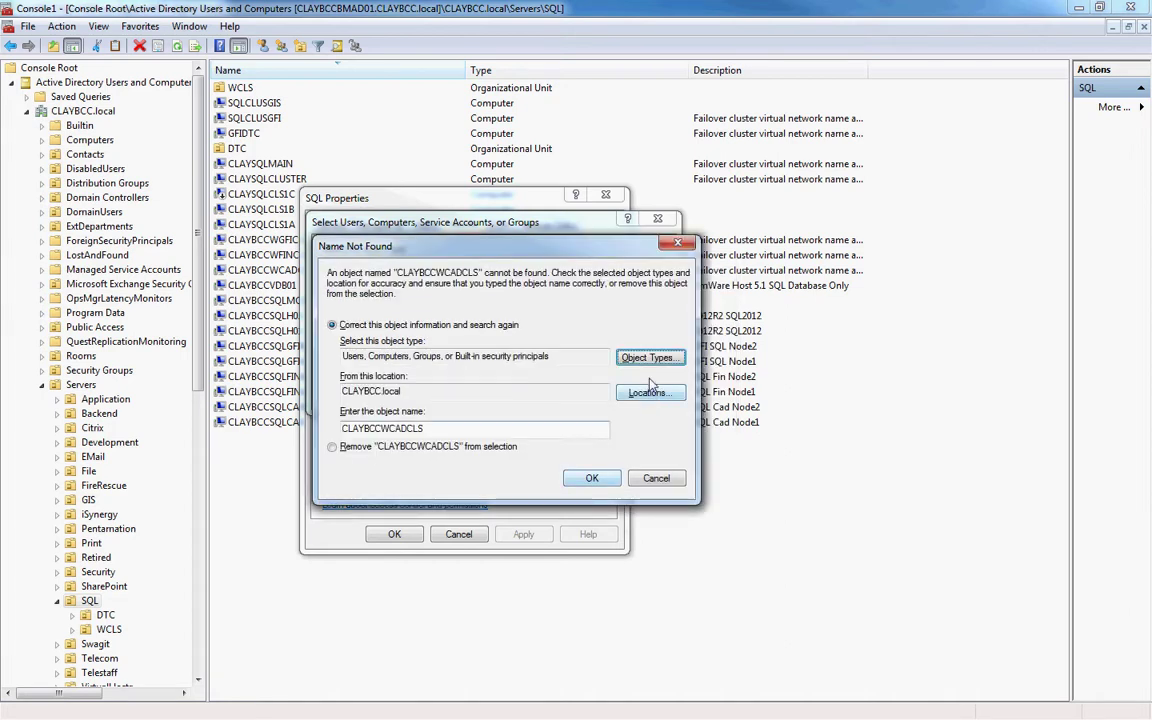
{"action": "left_click", "coordinate": [594, 476]}
Allow CLAYBCCWCADCLS full control over the SQL unit, then apply the permissions and close the properties.
{"action": "left_click", "coordinate": [523, 394]}
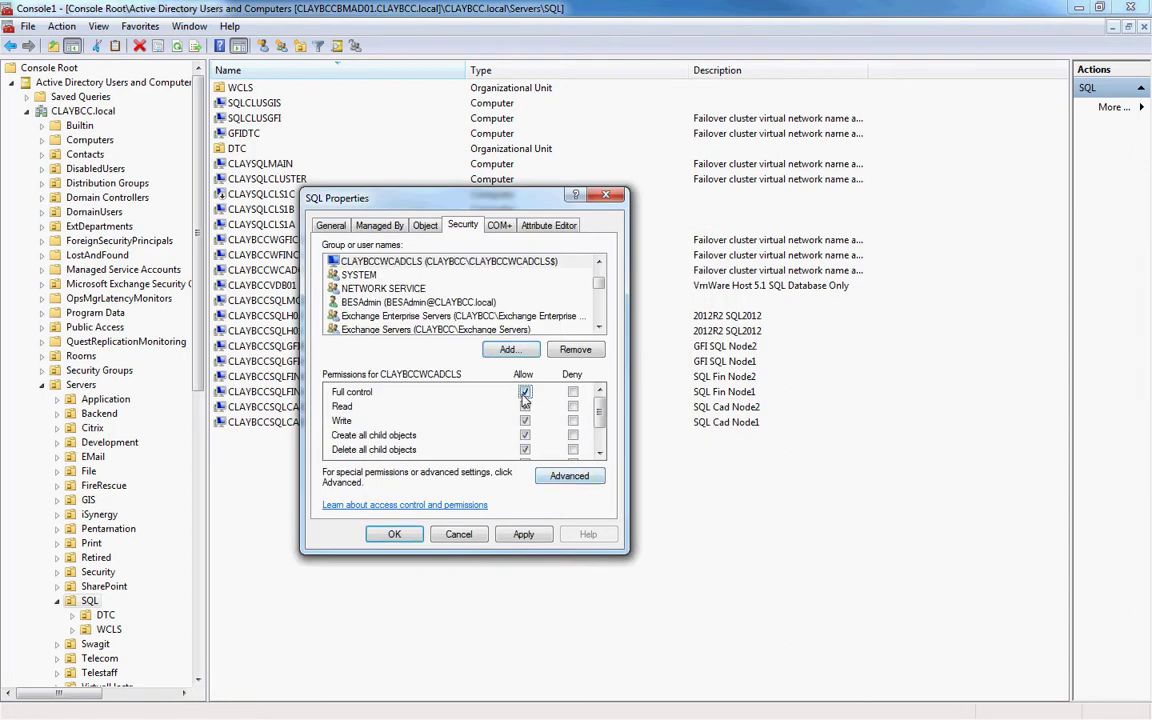
{"action": "left_click", "coordinate": [524, 534]}
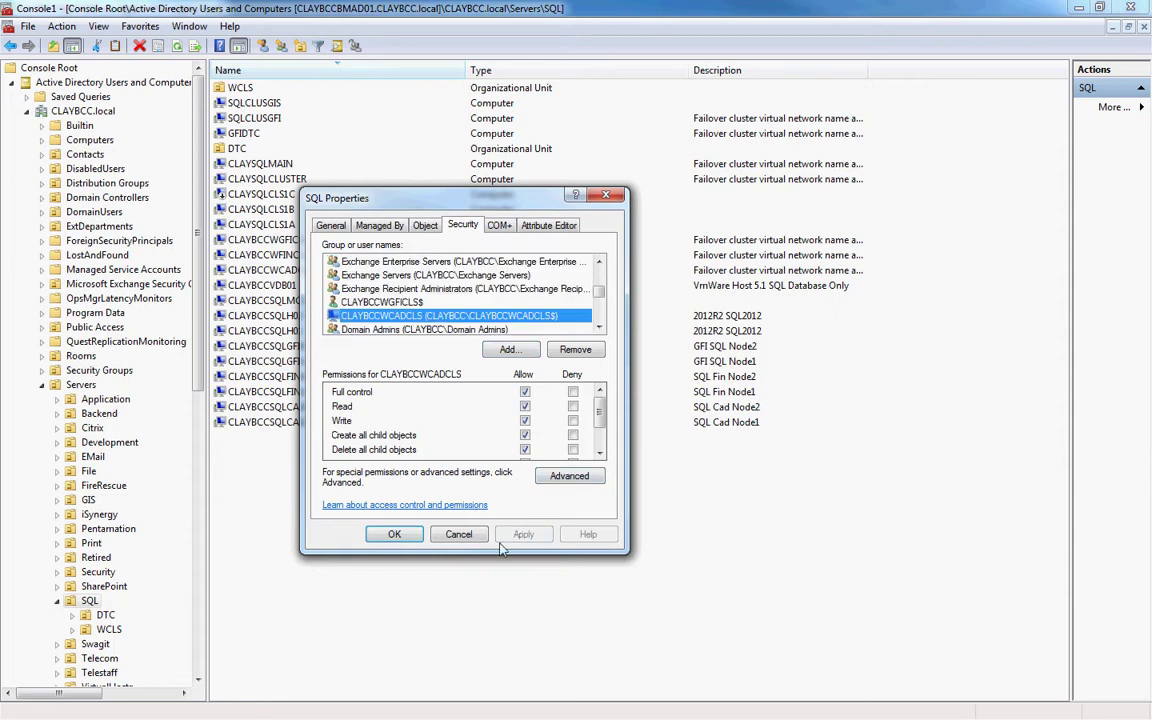
{"action": "left_click", "coordinate": [393, 533]}
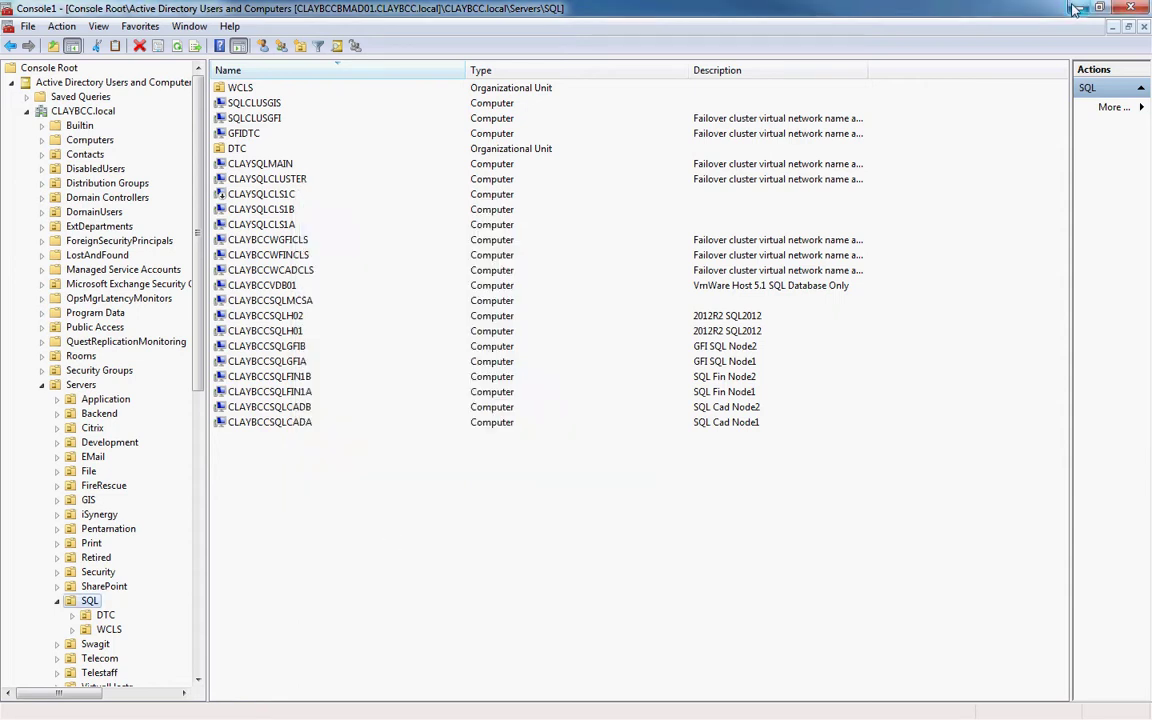
Collapse the CLAYBCC.local domain and expand the forward lookup zones of the DNS server CLAYBCCEOCAD1.
{"action": "left_click", "coordinate": [27, 111]}
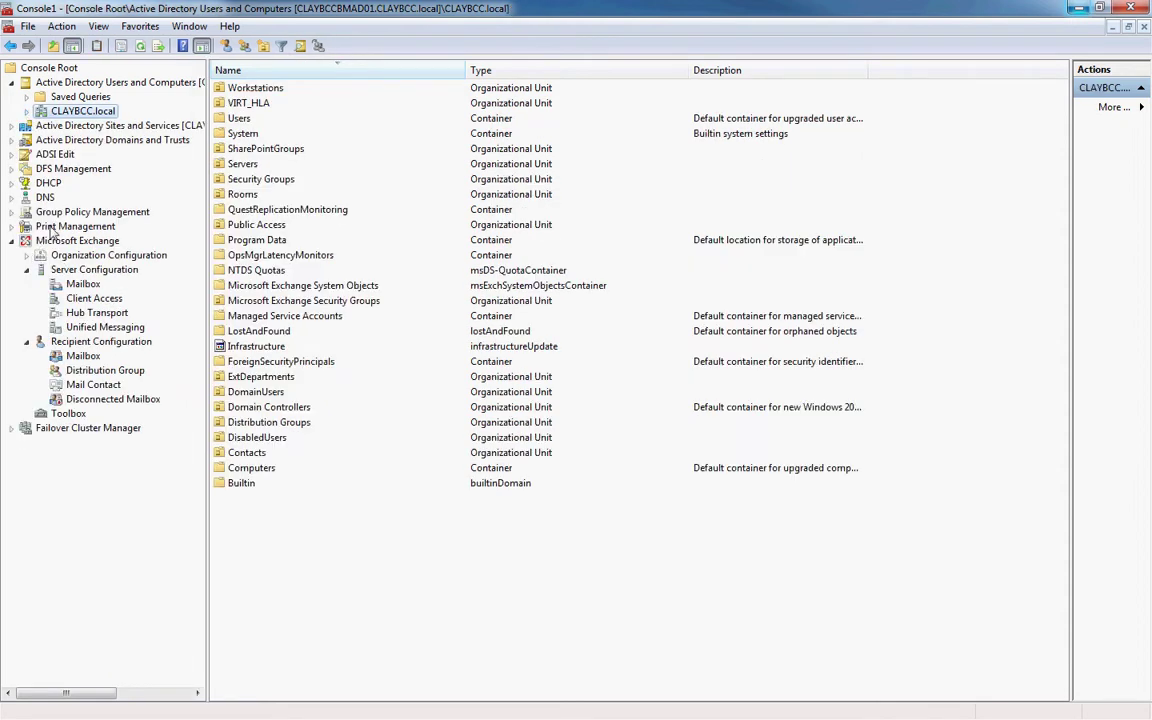
{"action": "left_click", "coordinate": [42, 199]}
{"action": "left_click", "coordinate": [11, 197]}
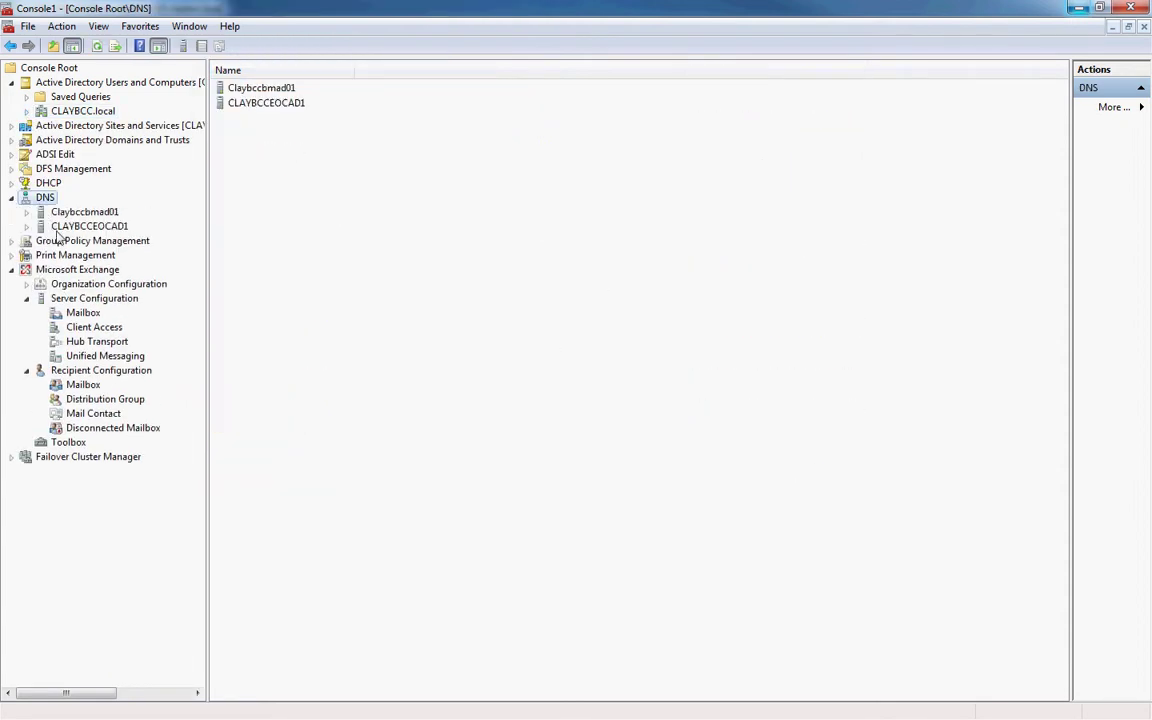
{"action": "left_click", "coordinate": [48, 226]}
{"action": "left_click", "coordinate": [27, 227]}
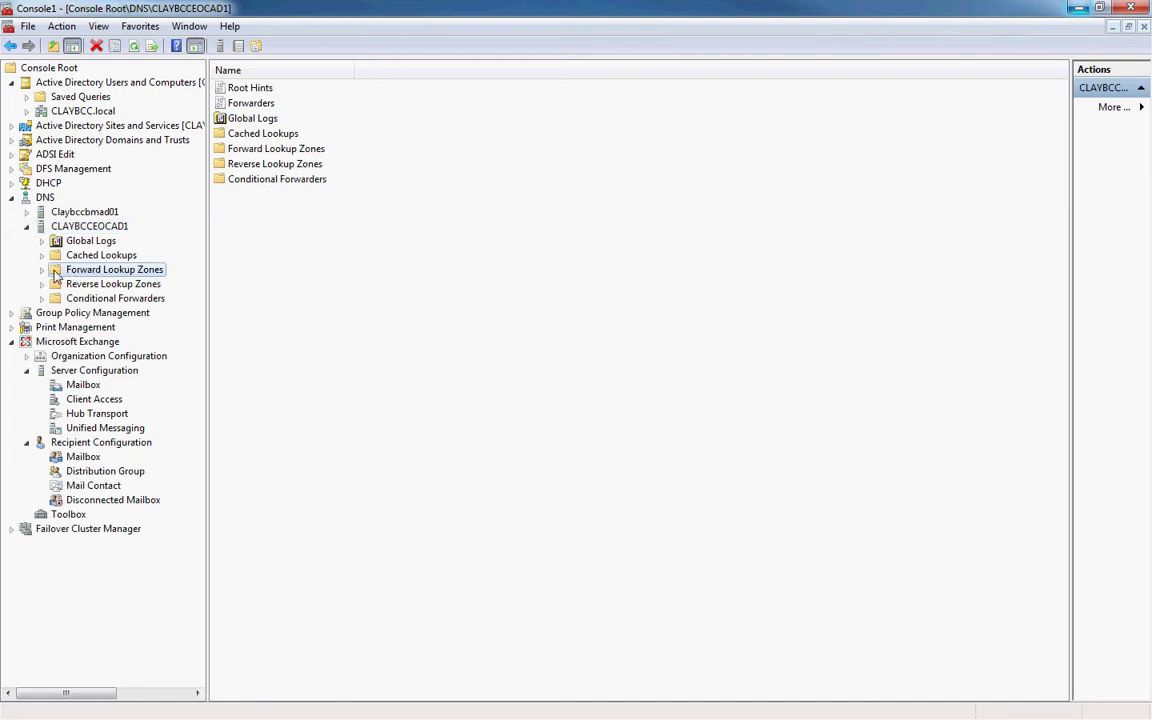
{"action": "double_click", "coordinate": [100, 269]}
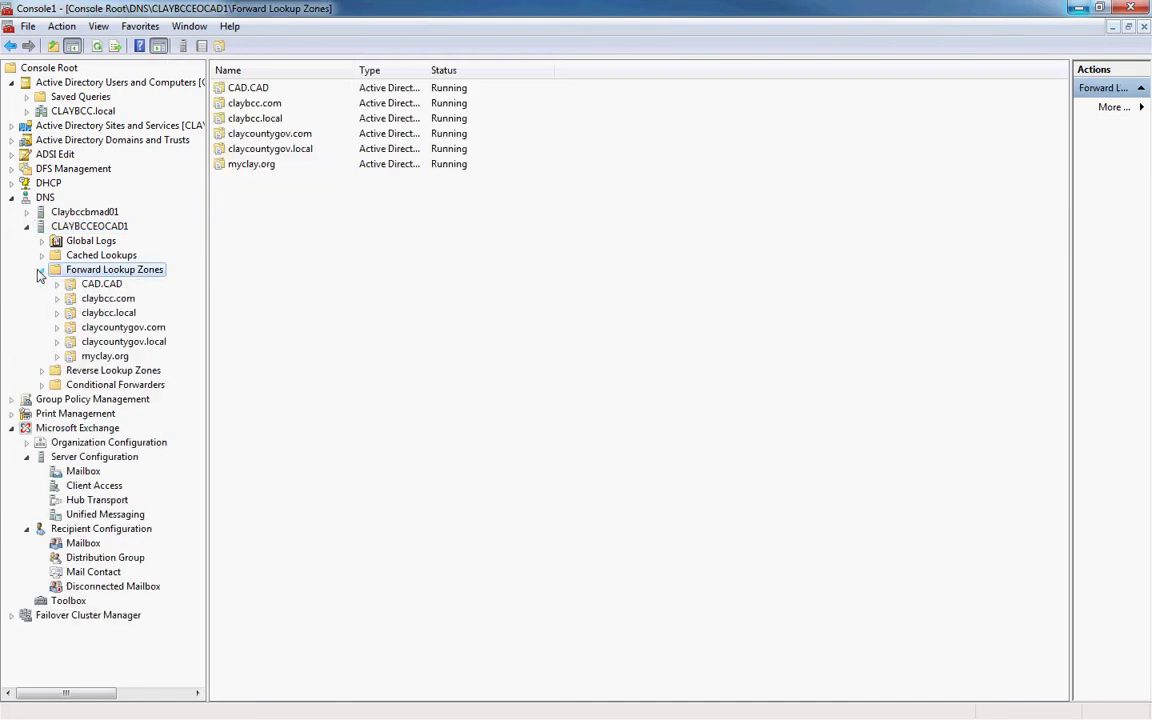
Add a host record named CADDTC with IP address 10.200.30.62 and an associated pointer record to the claybcc.local zone.
{"action": "right_click", "coordinate": [105, 313]}
{"action": "left_click", "coordinate": [165, 361]}
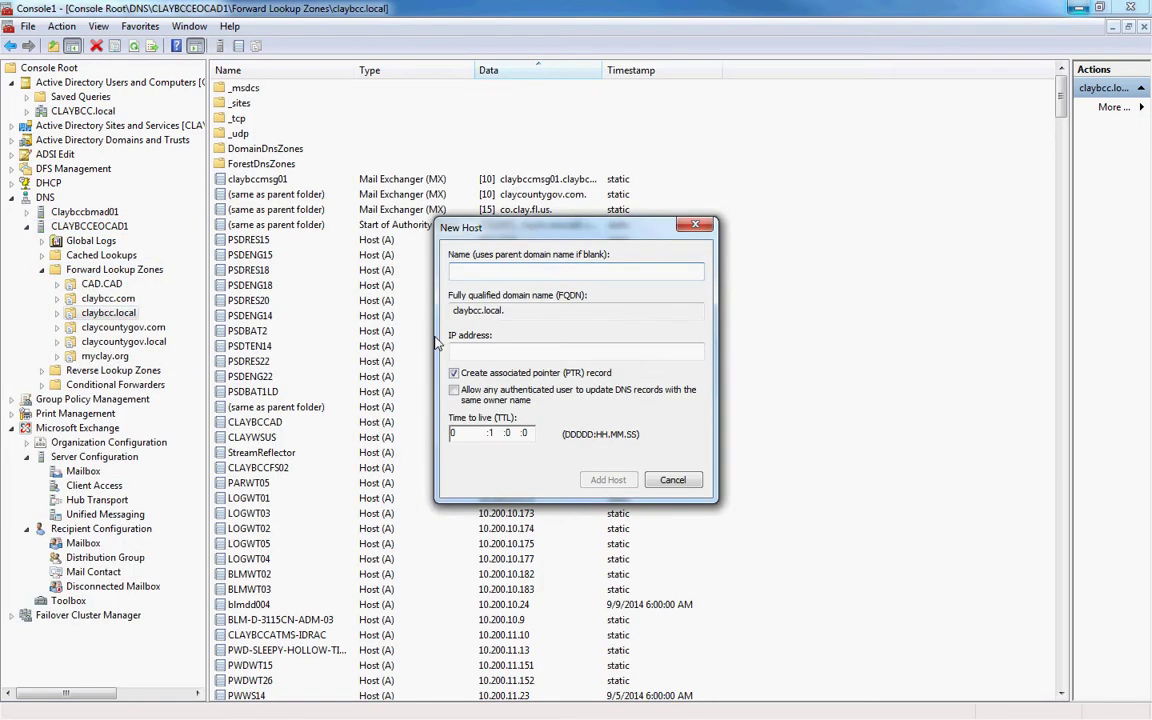
{"action": "type", "text": "CADDTC"}
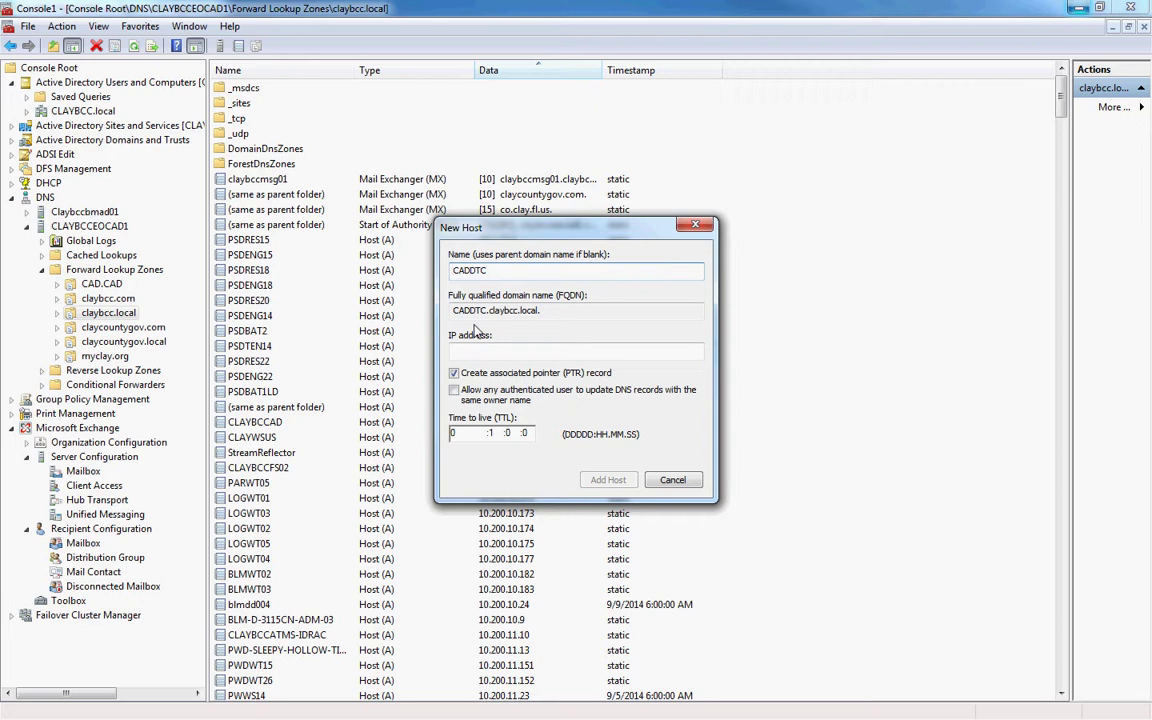
{"action": "left_click", "coordinate": [478, 355]}
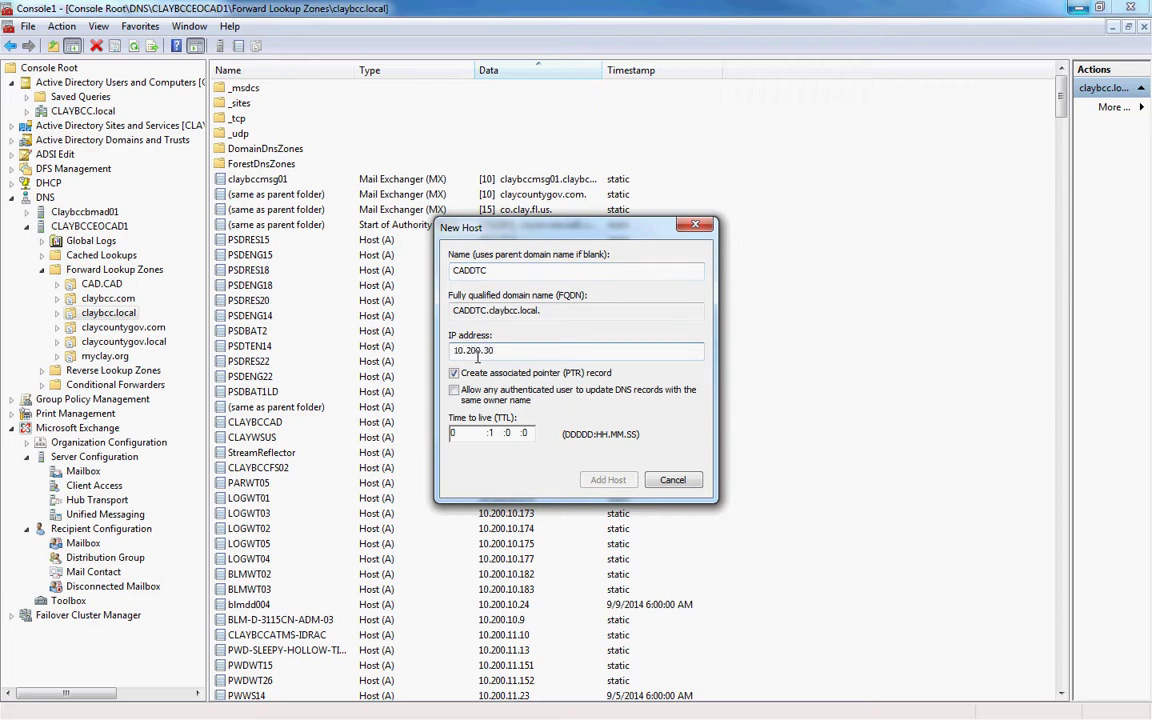
{"action": "type", "text": "10.200.30.62"}
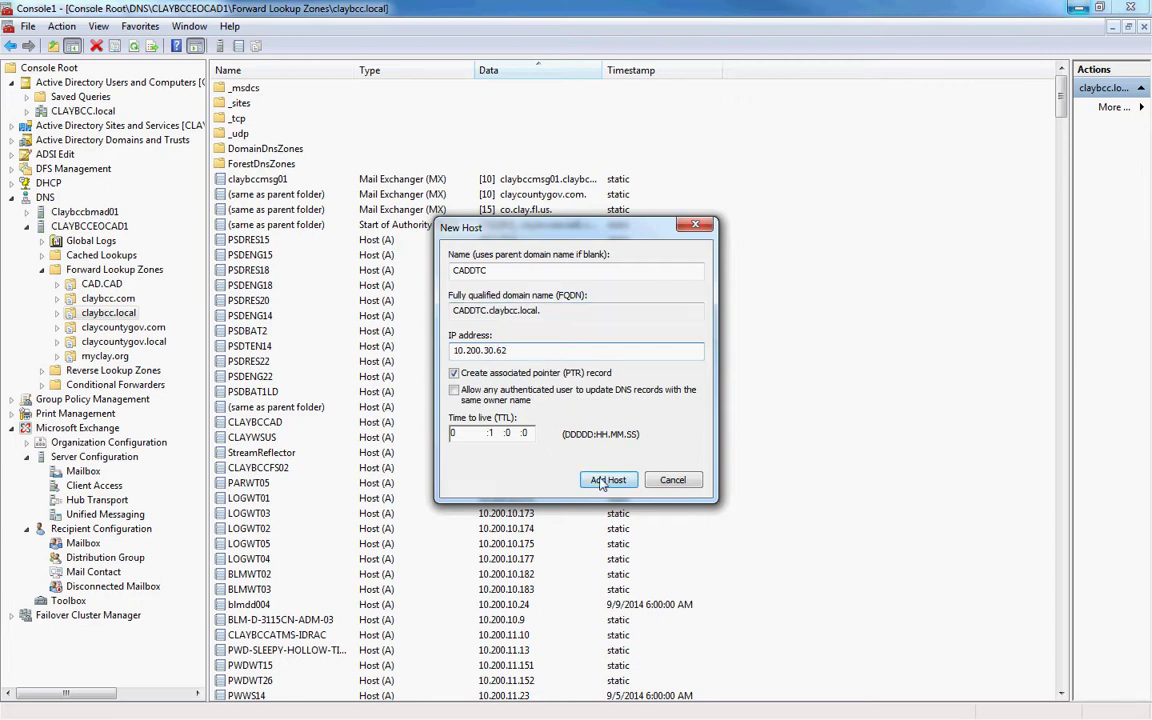
{"action": "key", "text": "Return"}
{"action": "key", "text": "Return"}
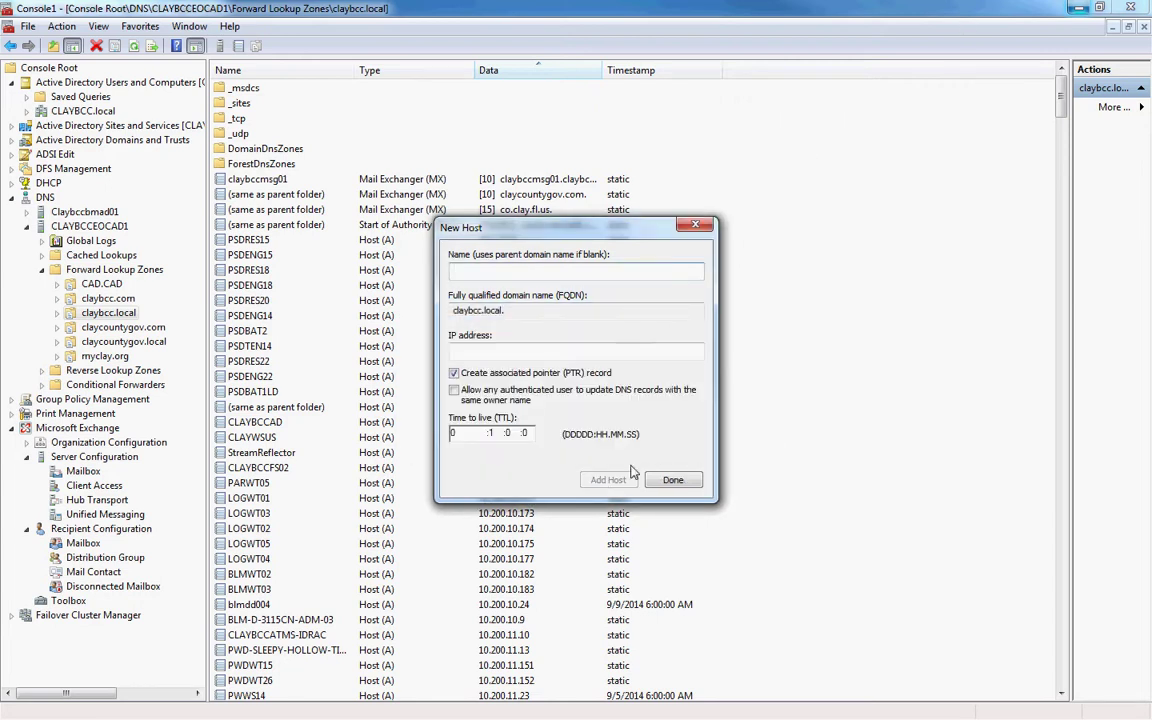
{"action": "key", "text": "Escape"}
Switch to the CLAYBCCSQLCADA virtual machine console and start configuring a Distributed Transaction Coordinator (DTC) role on the failover cluster.
{"action": "left_click", "coordinate": [1081, 12]}
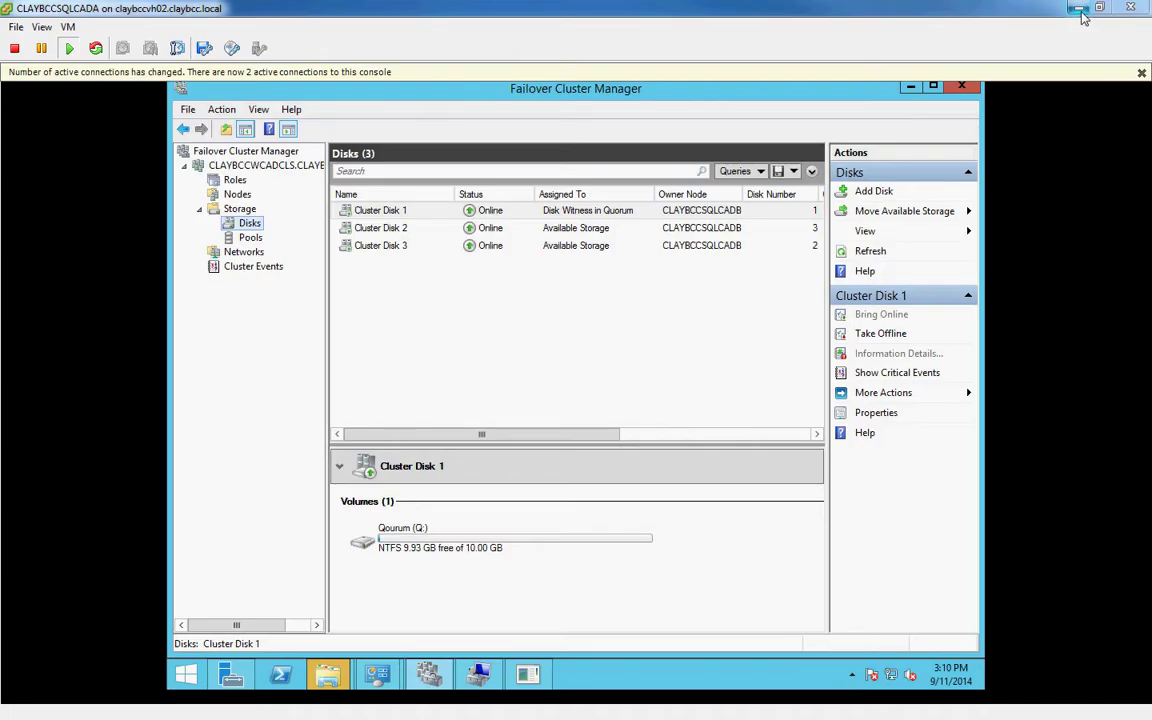
{"action": "right_click", "coordinate": [232, 180]}
{"action": "left_click", "coordinate": [252, 185]}
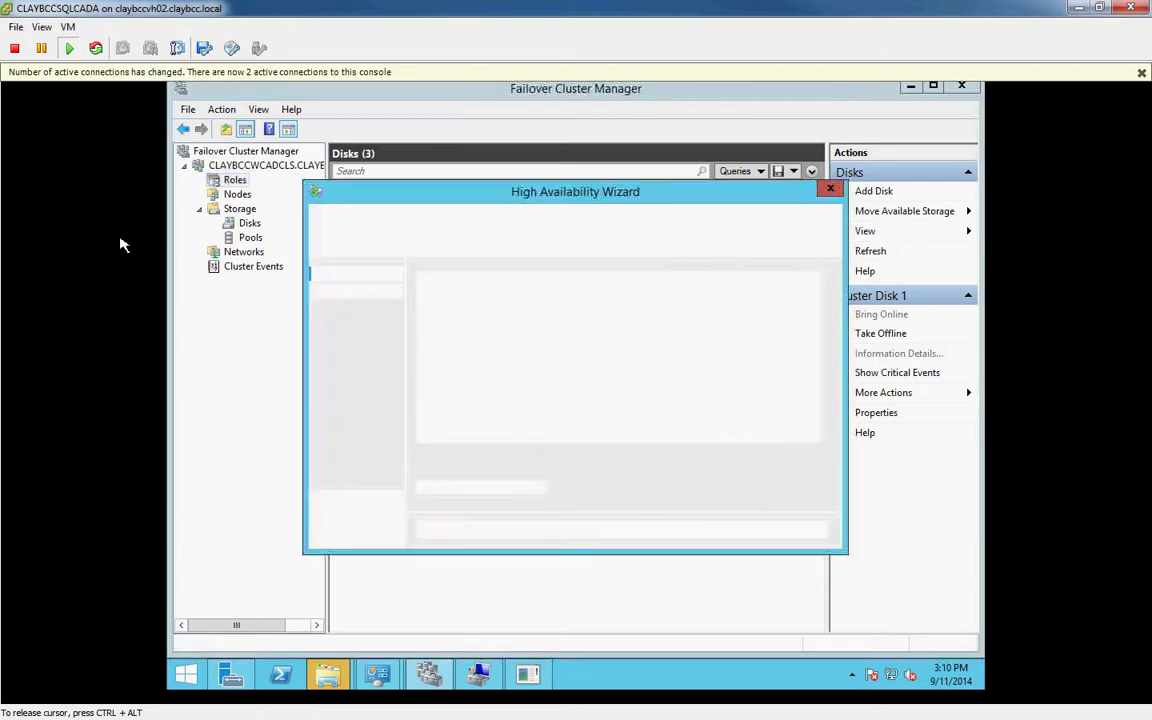
{"action": "left_click", "coordinate": [750, 530]}
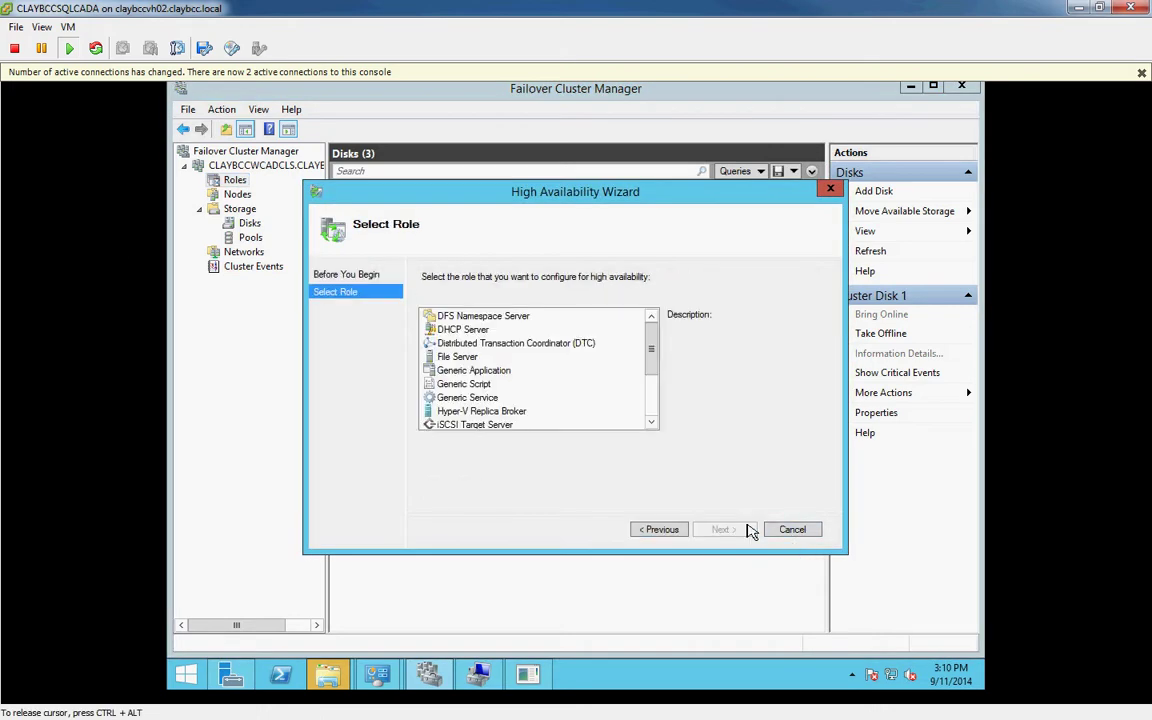
{"action": "left_click", "coordinate": [450, 343]}
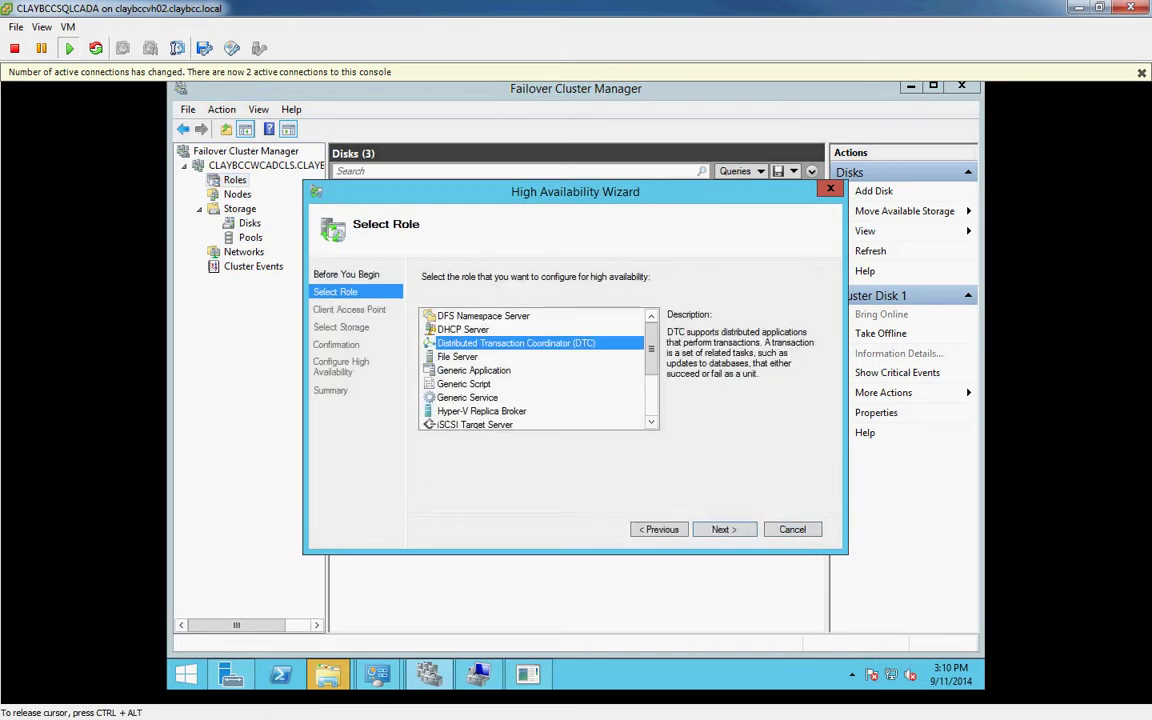
{"action": "left_click", "coordinate": [735, 530]}
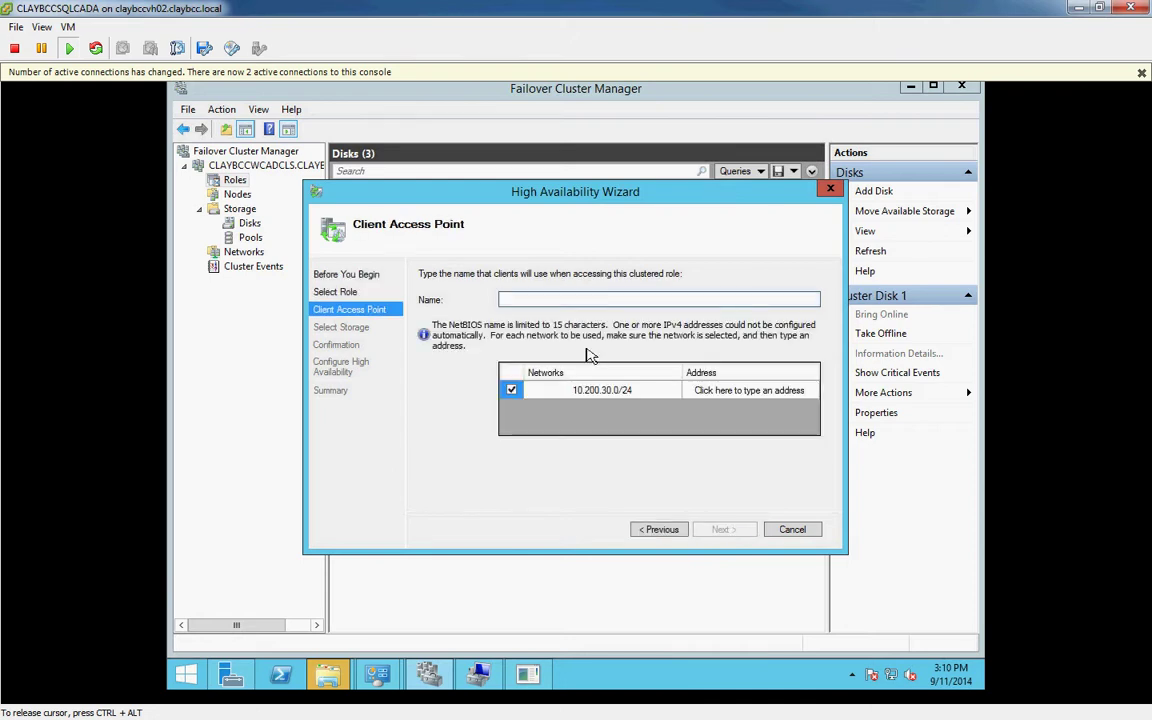
Define the DTC role's client access point with address 10.200.30.62 and name CADDTC, and continue to storage selection.
{"action": "left_click", "coordinate": [718, 390]}
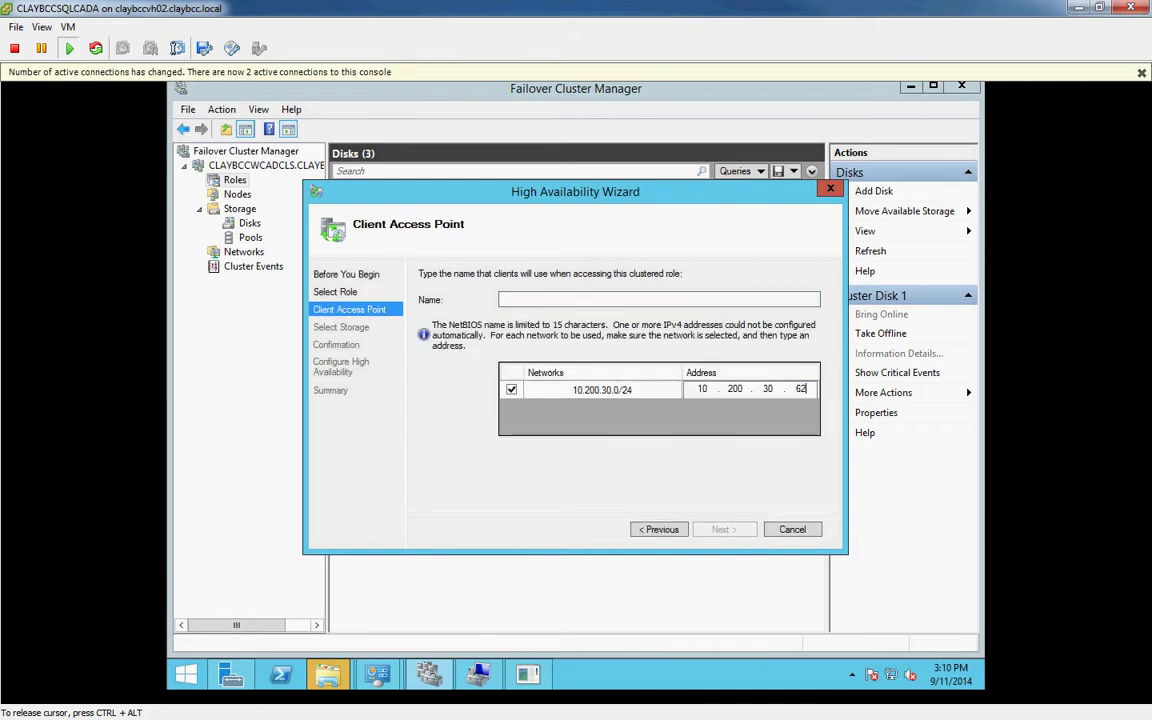
{"action": "left_click", "coordinate": [600, 299]}
{"action": "type", "text": "cad"}
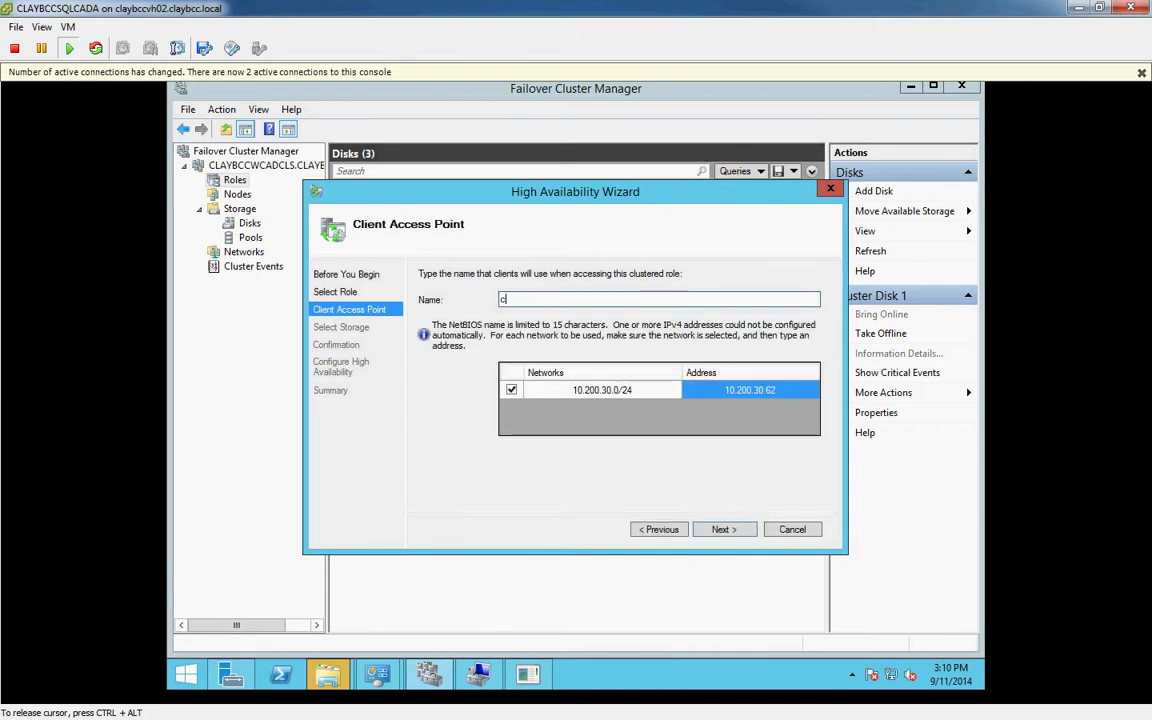
{"action": "key", "text": "BackSpace"}
{"action": "key", "text": "BackSpace"}
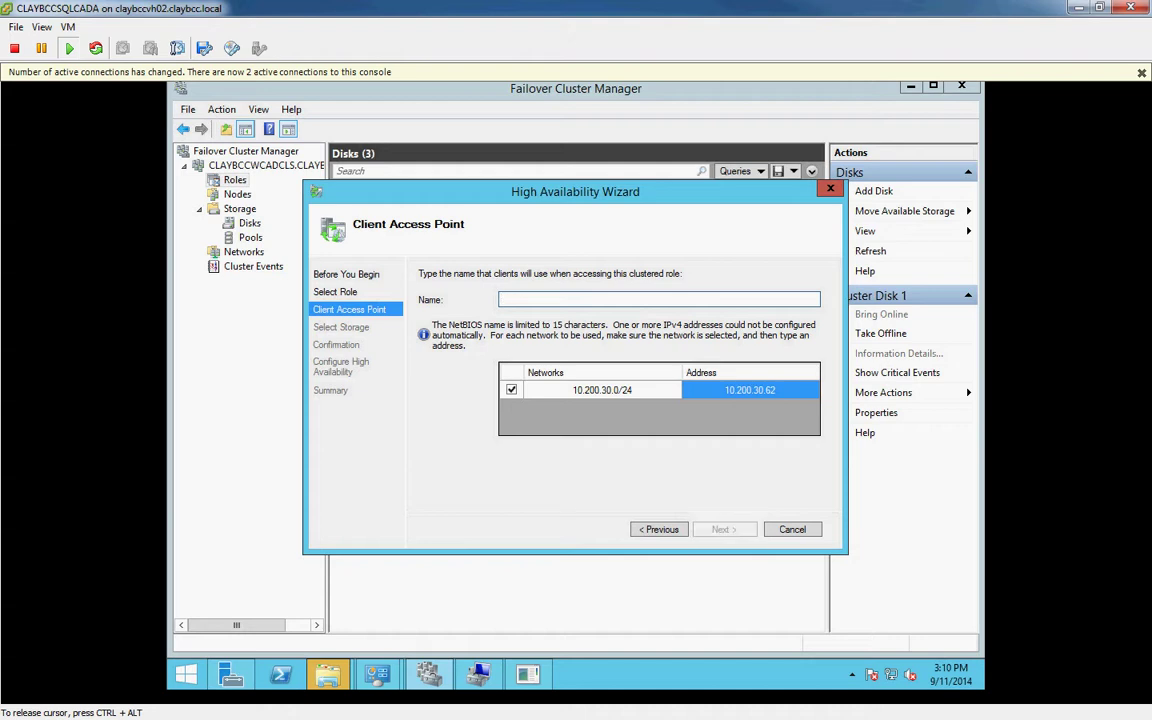
{"action": "type", "text": "CADDTC"}
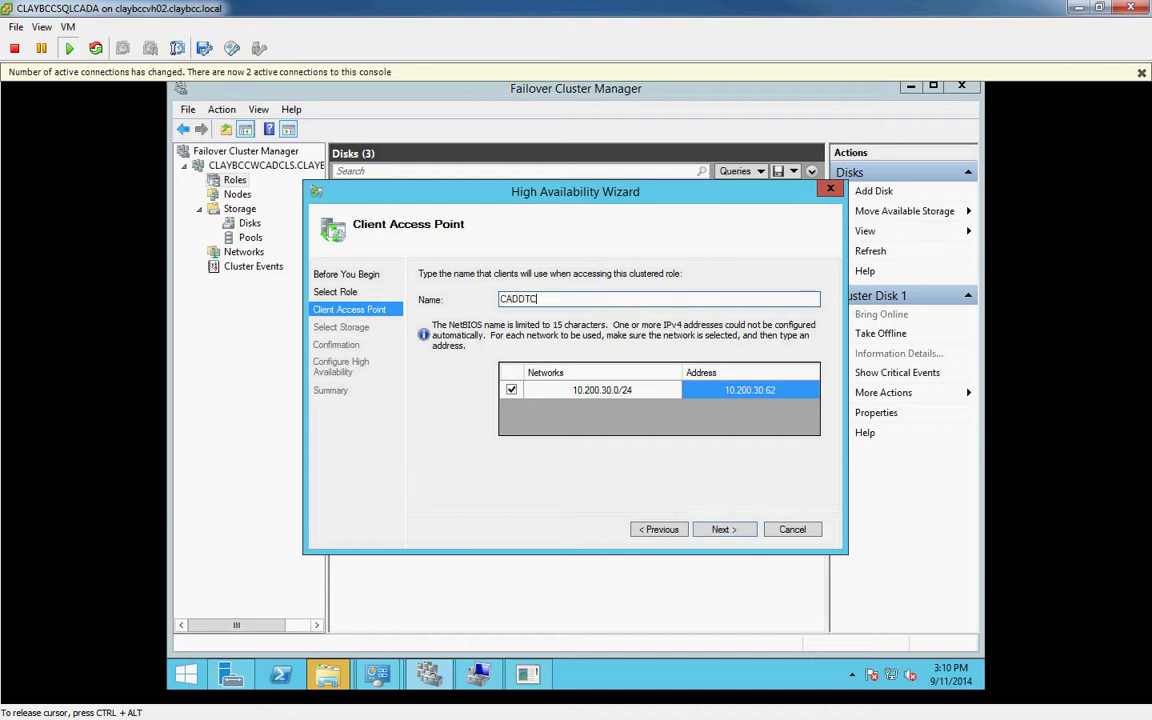
{"action": "left_click", "coordinate": [729, 530]}
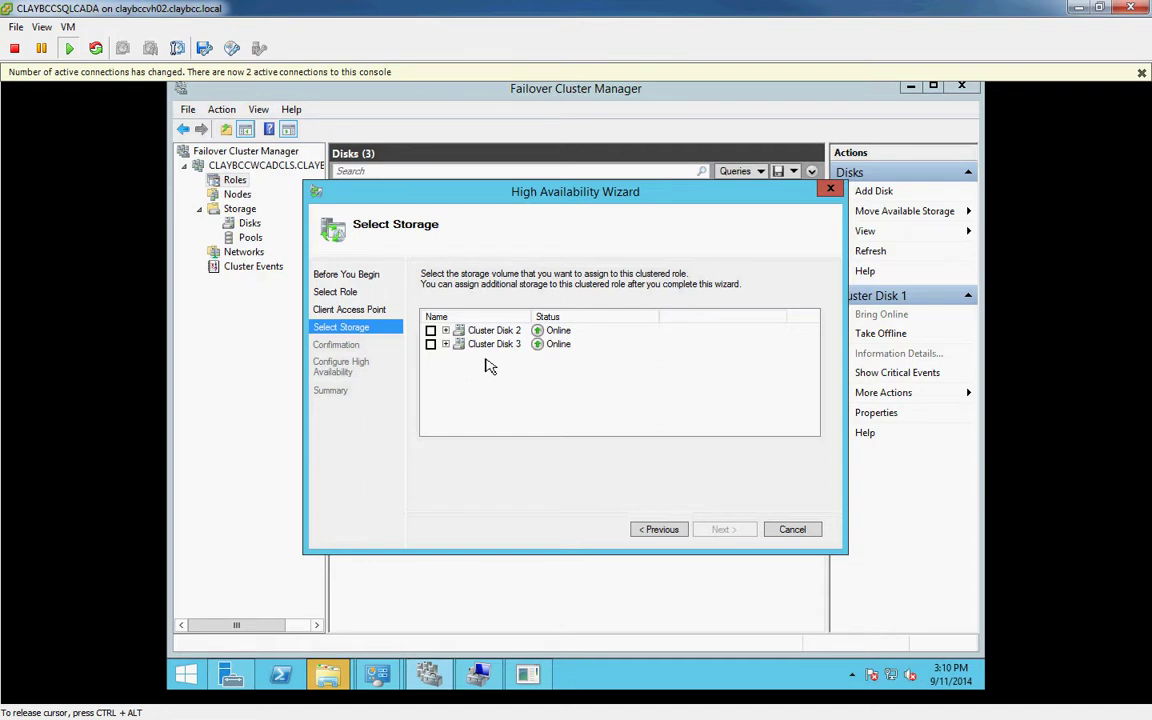
Check the volumes on Cluster Disk 2 and Cluster Disk 3, and cancel the role configuration.
{"action": "left_click", "coordinate": [446, 344]}
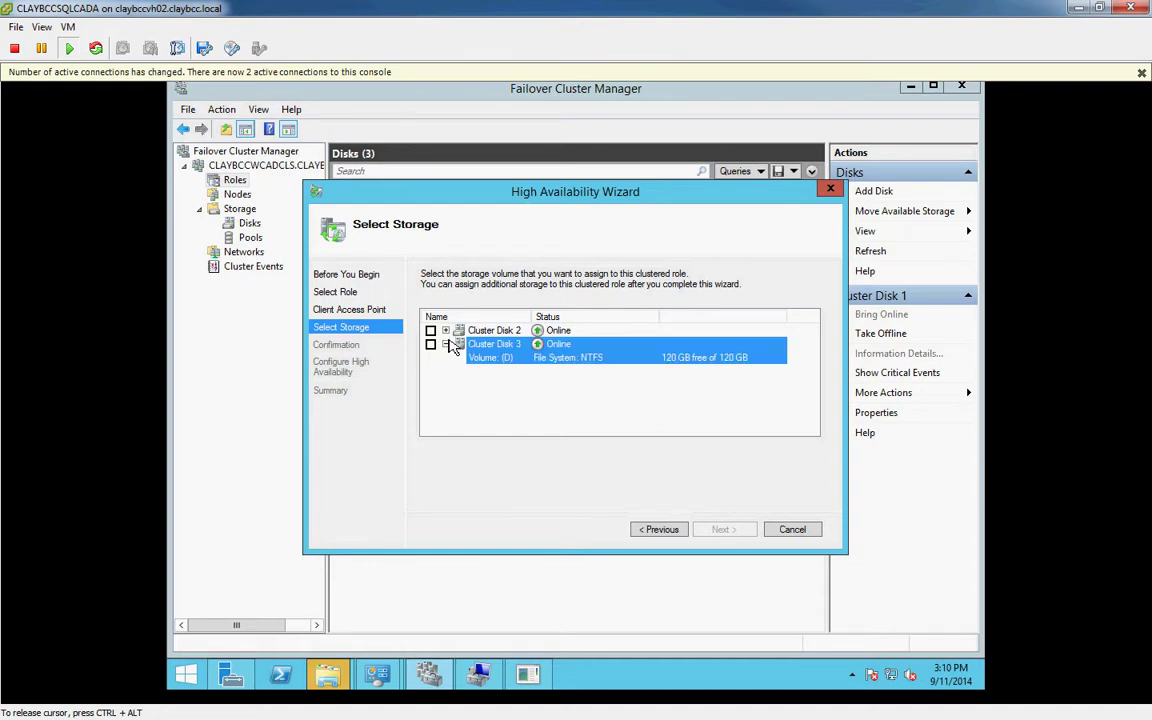
{"action": "left_click", "coordinate": [446, 331]}
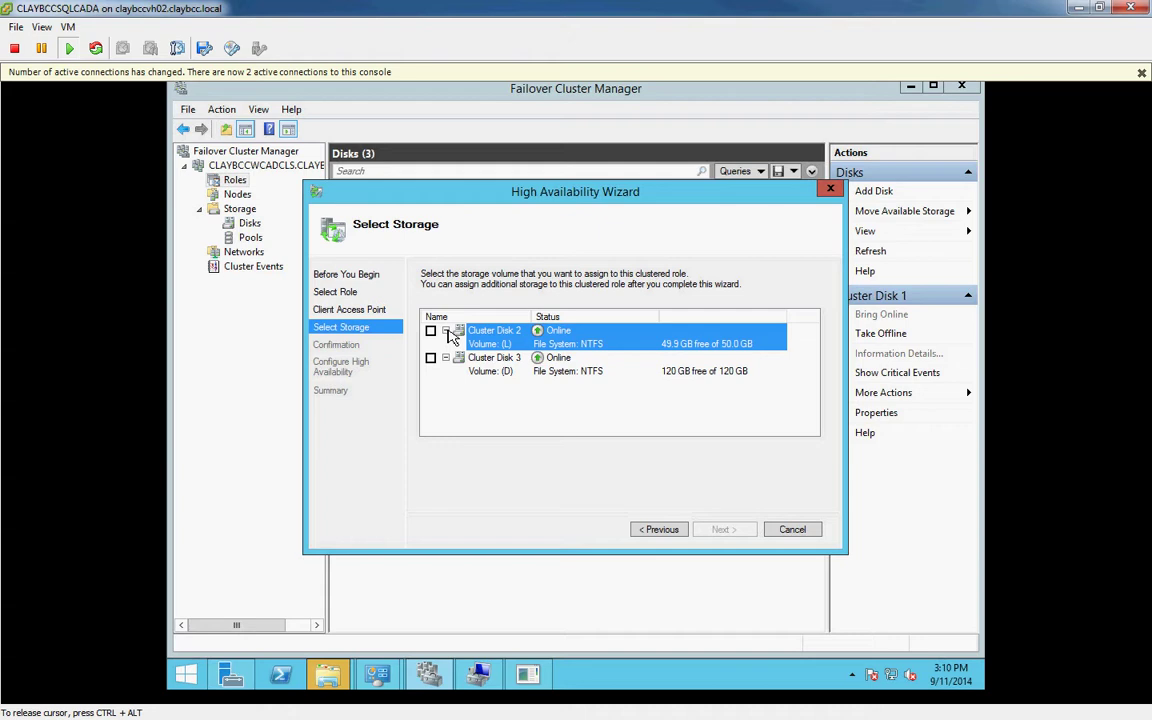
{"action": "left_click", "coordinate": [446, 331]}
{"action": "left_click", "coordinate": [446, 344]}
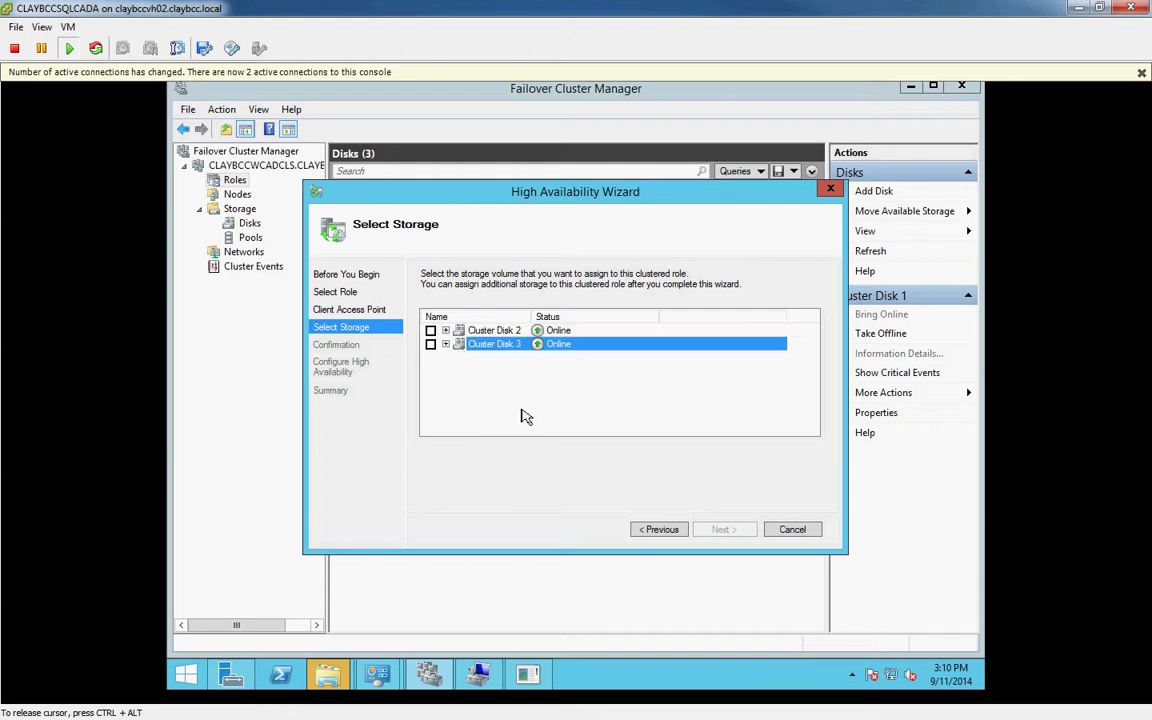
{"action": "left_click", "coordinate": [792, 530]}
Add the available 1.00 GB disk, Cluster Disk 4, to the cluster's storage.
{"action": "right_click", "coordinate": [250, 224]}
{"action": "left_click", "coordinate": [264, 211]}
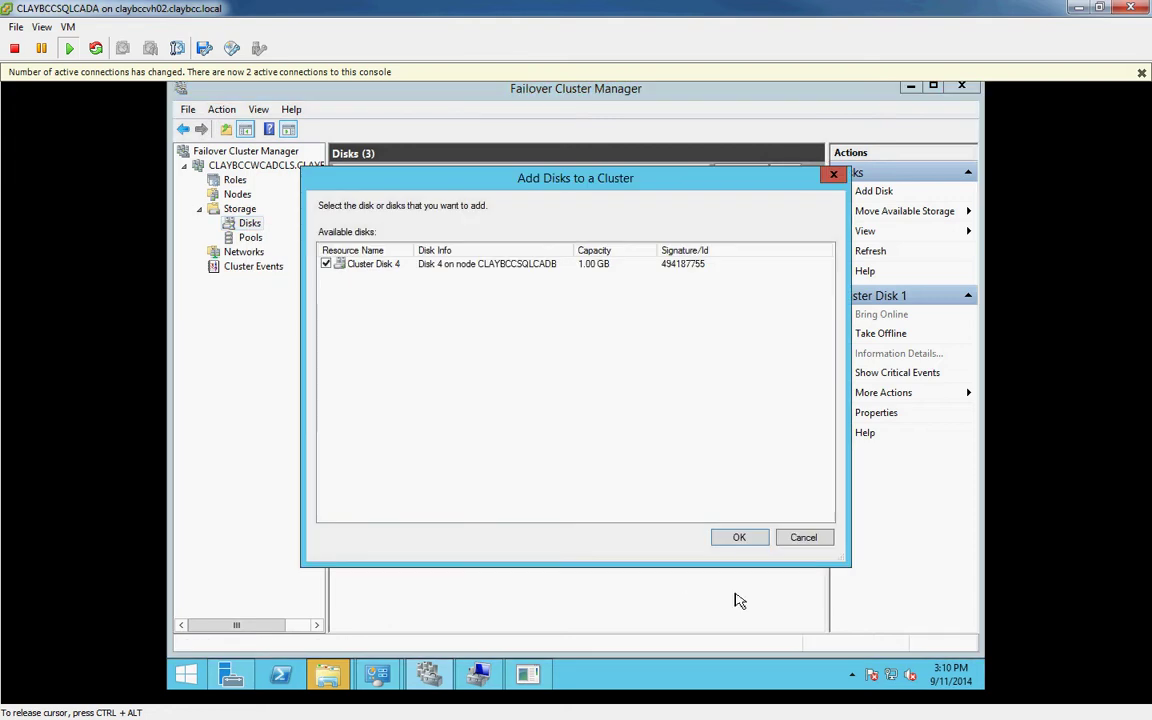
{"action": "left_click", "coordinate": [741, 540]}
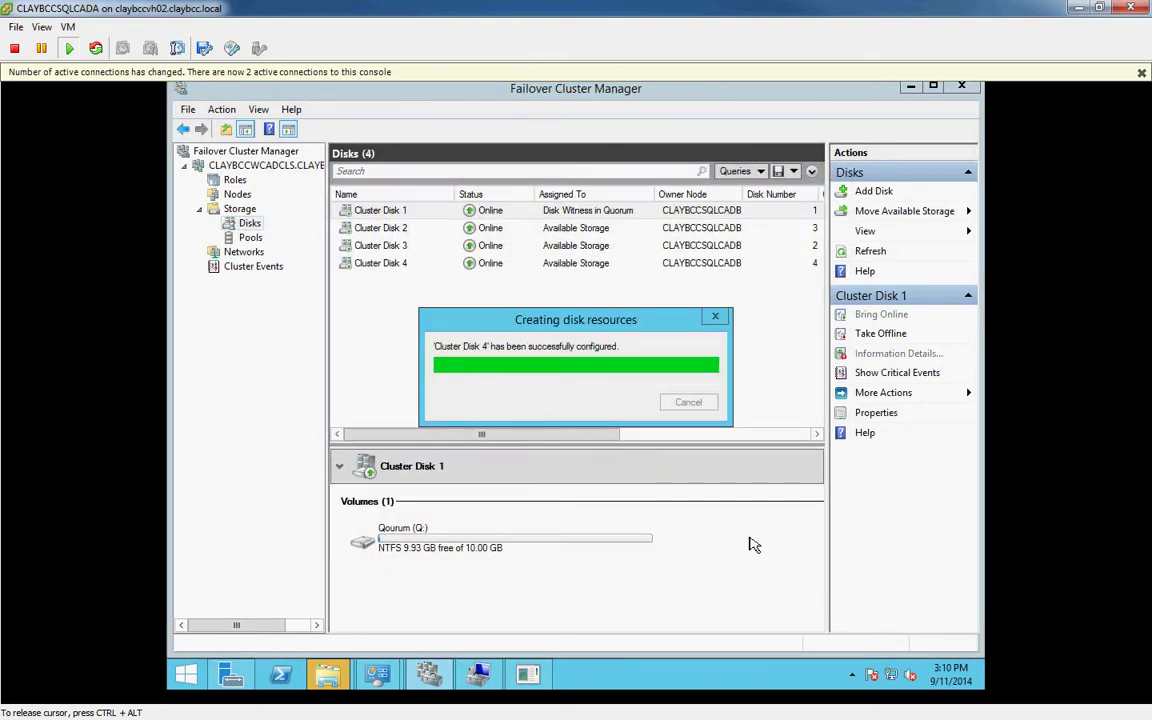
Add Cluster Disk 4, which holds the MSDTC volume, to Cluster Shared Volumes.
{"action": "left_click", "coordinate": [551, 263]}
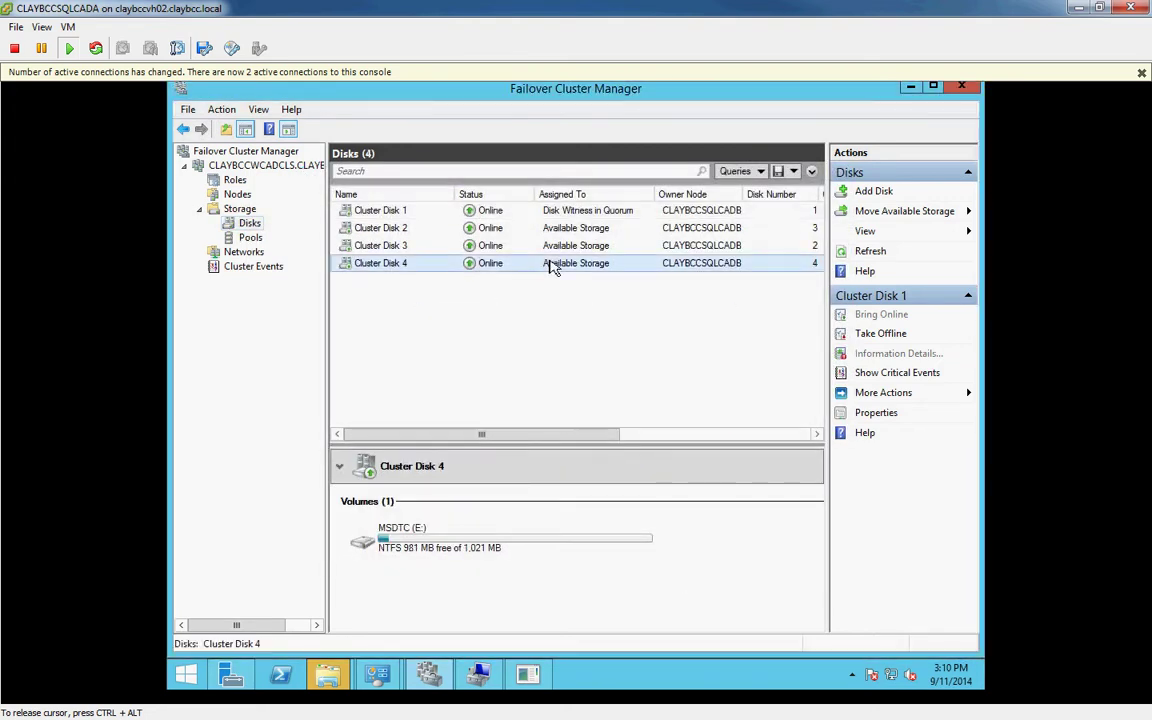
{"action": "right_click", "coordinate": [551, 263]}
{"action": "right_click", "coordinate": [427, 267]}
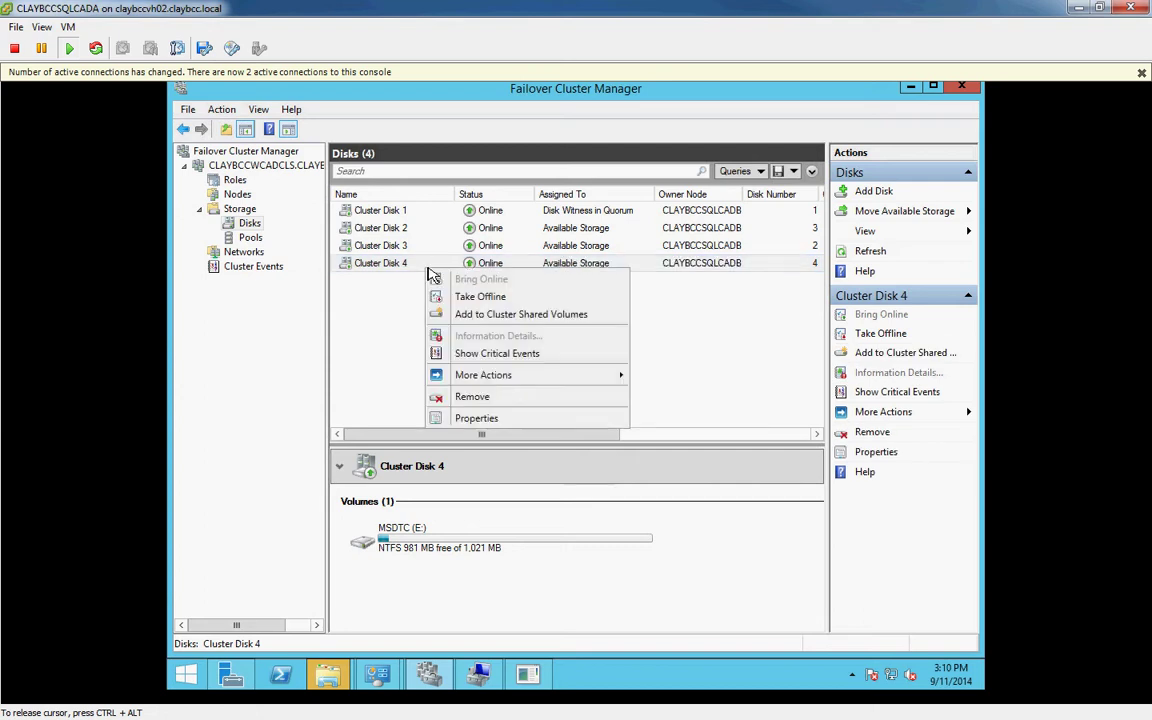
{"action": "mouse_move", "coordinate": [490, 382]}
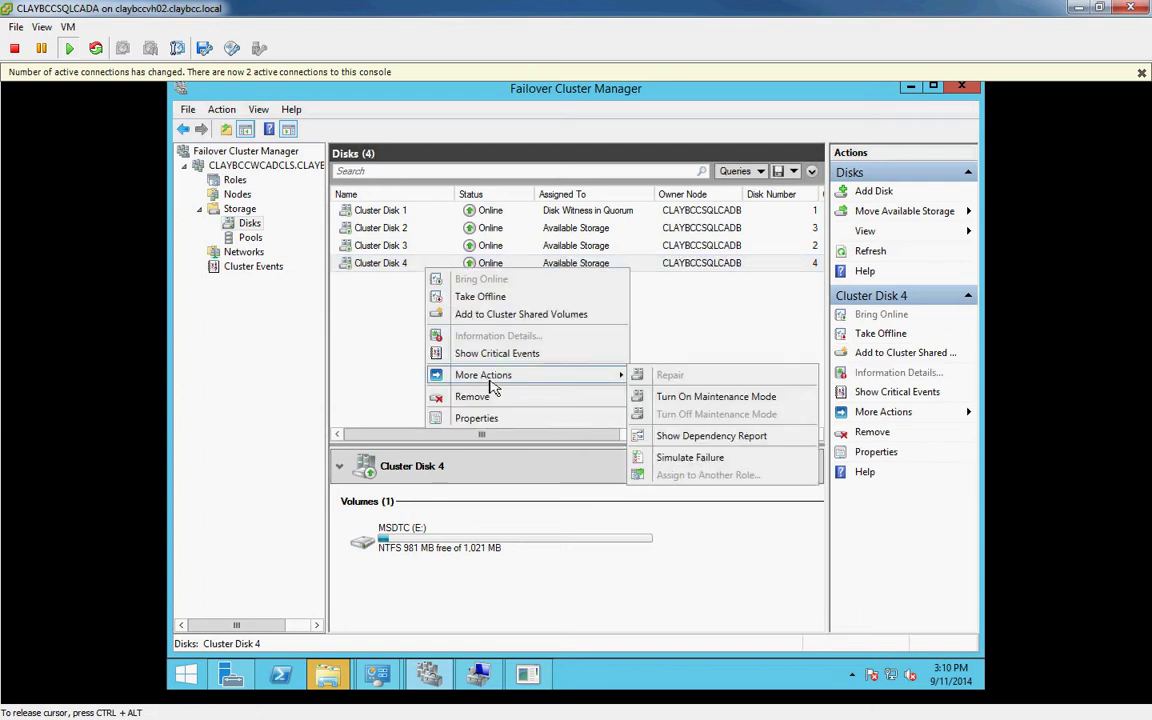
{"action": "left_click", "coordinate": [485, 314]}
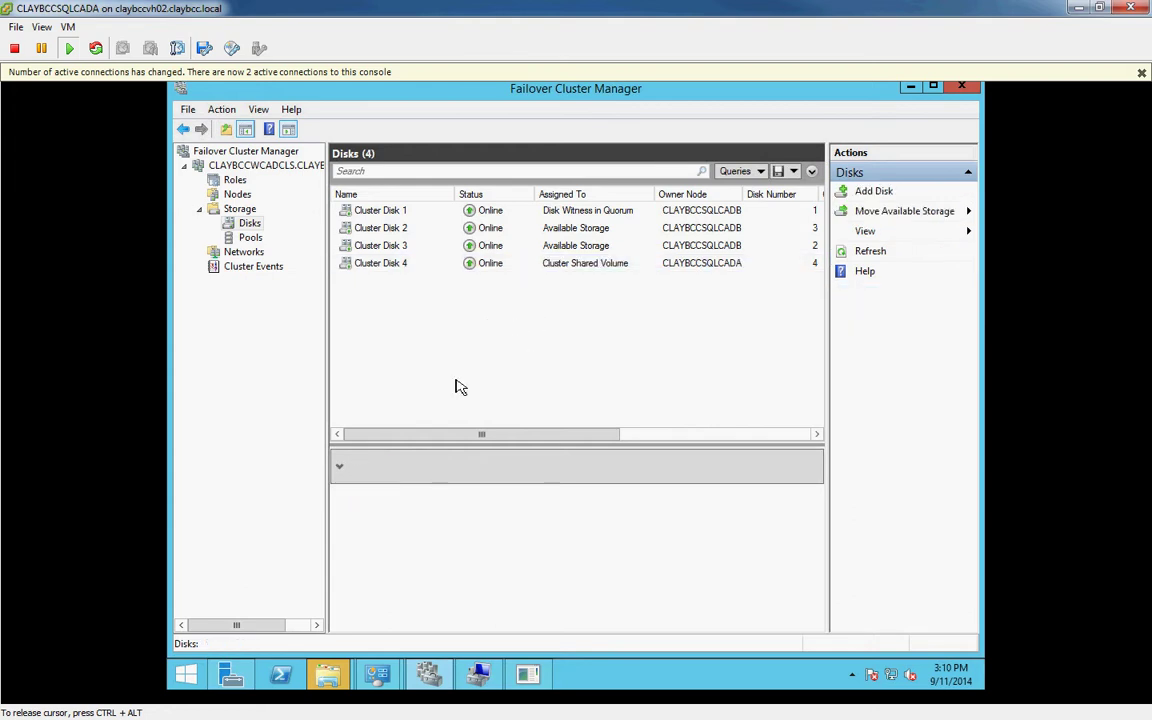
{"action": "right_click", "coordinate": [235, 180]}
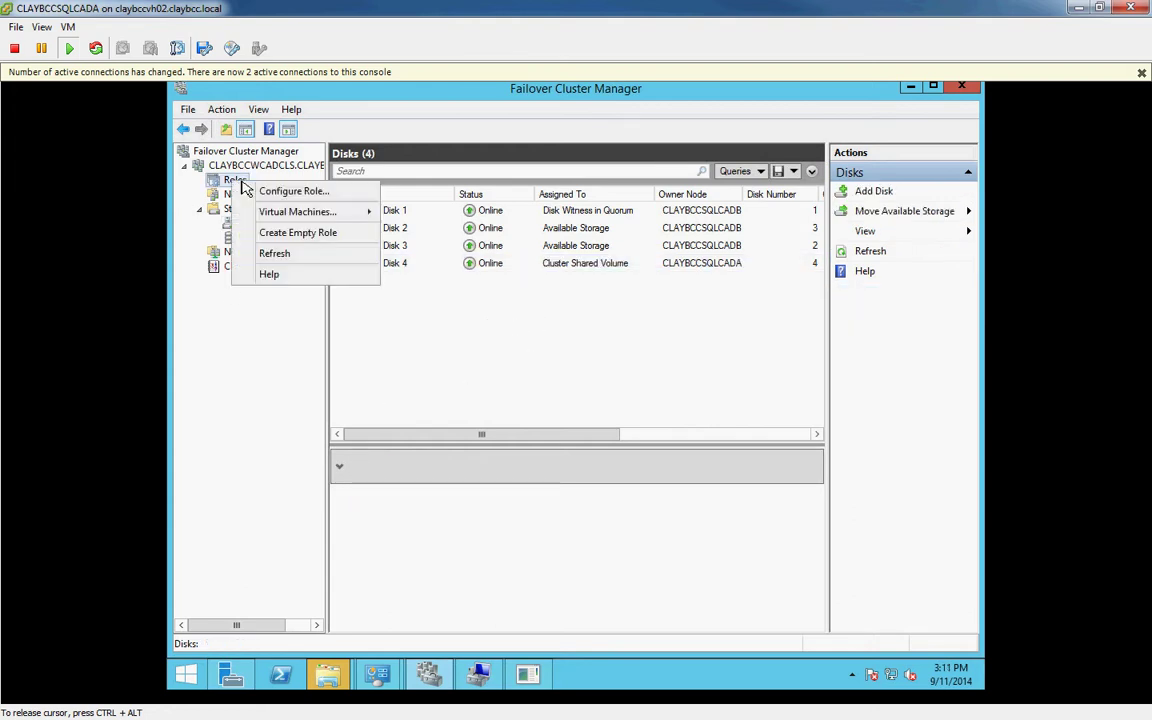
{"action": "left_click", "coordinate": [255, 188]}
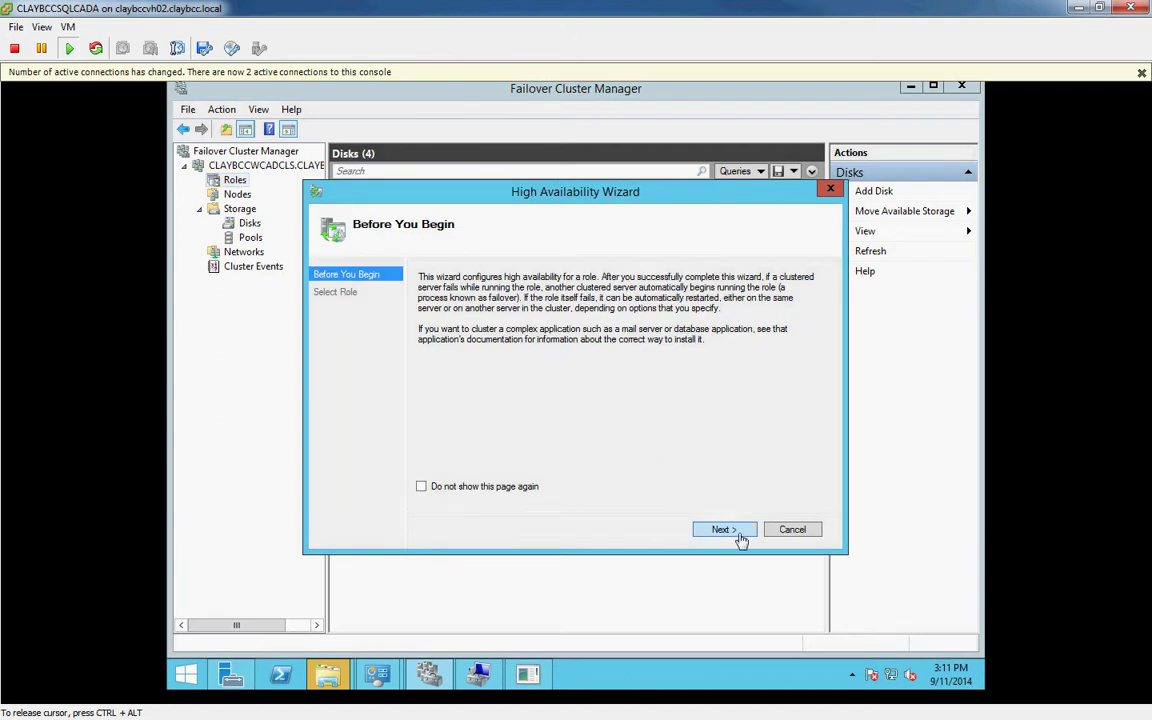
{"action": "left_click", "coordinate": [712, 530]}
{"action": "left_click", "coordinate": [445, 343]}
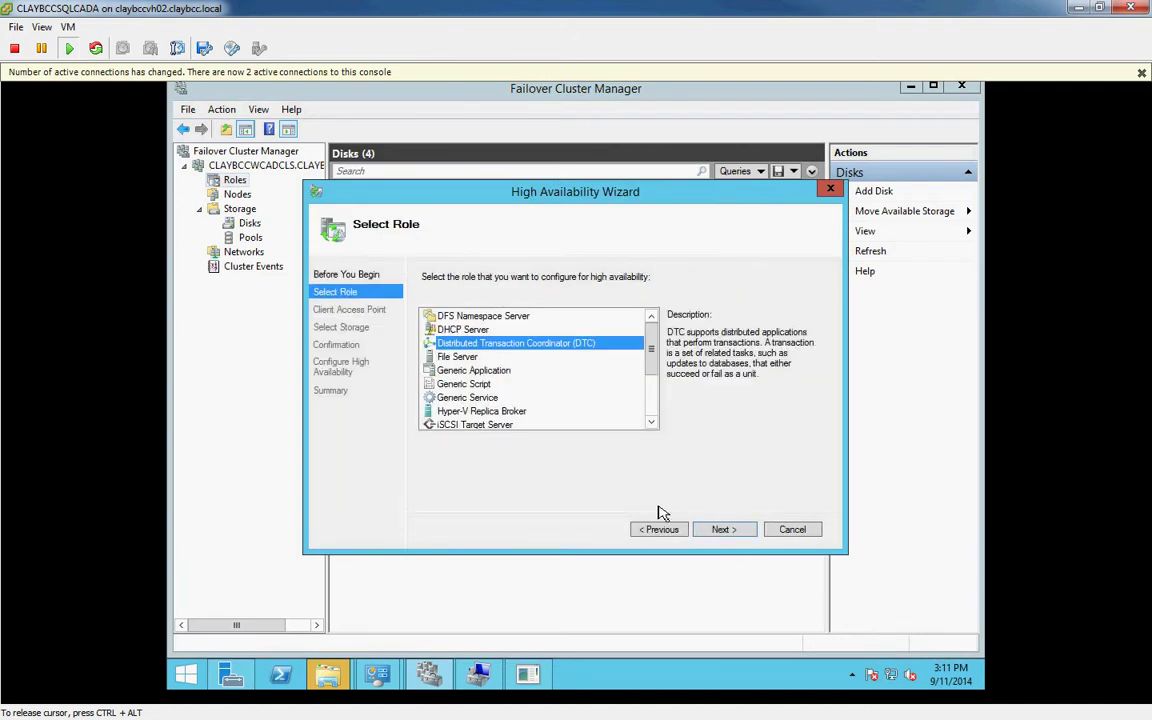
{"action": "left_click", "coordinate": [716, 530]}
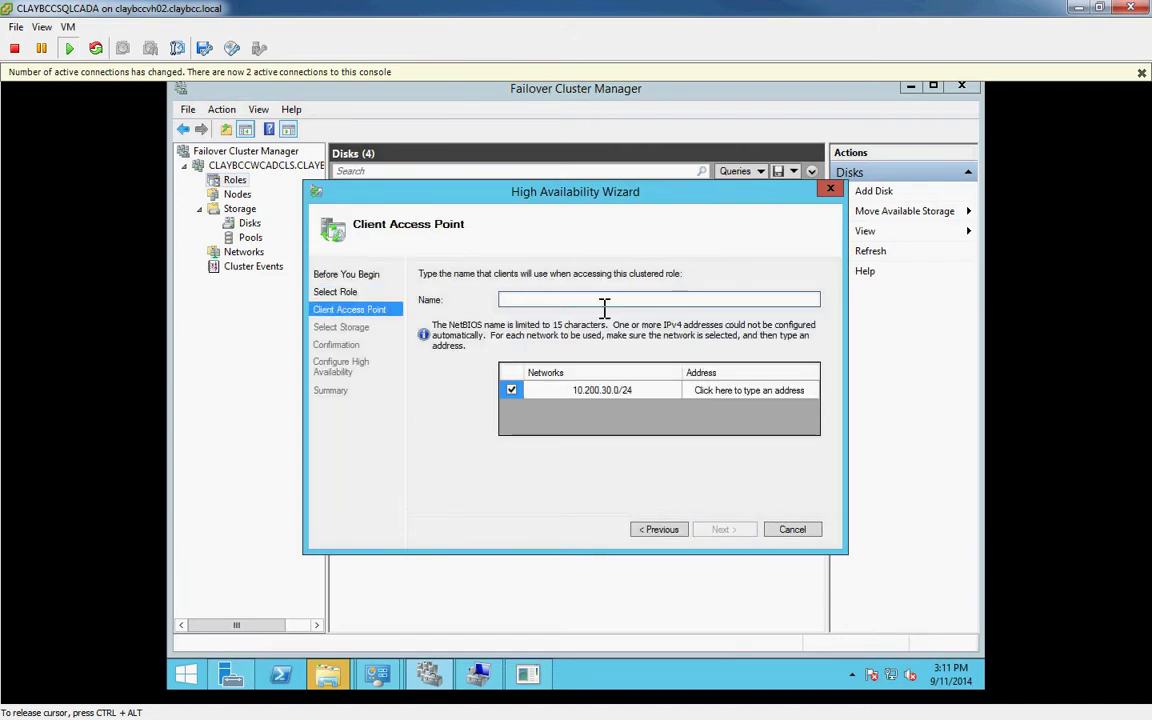
{"action": "type", "text": "CADDTC"}
{"action": "left_click", "coordinate": [702, 388]}
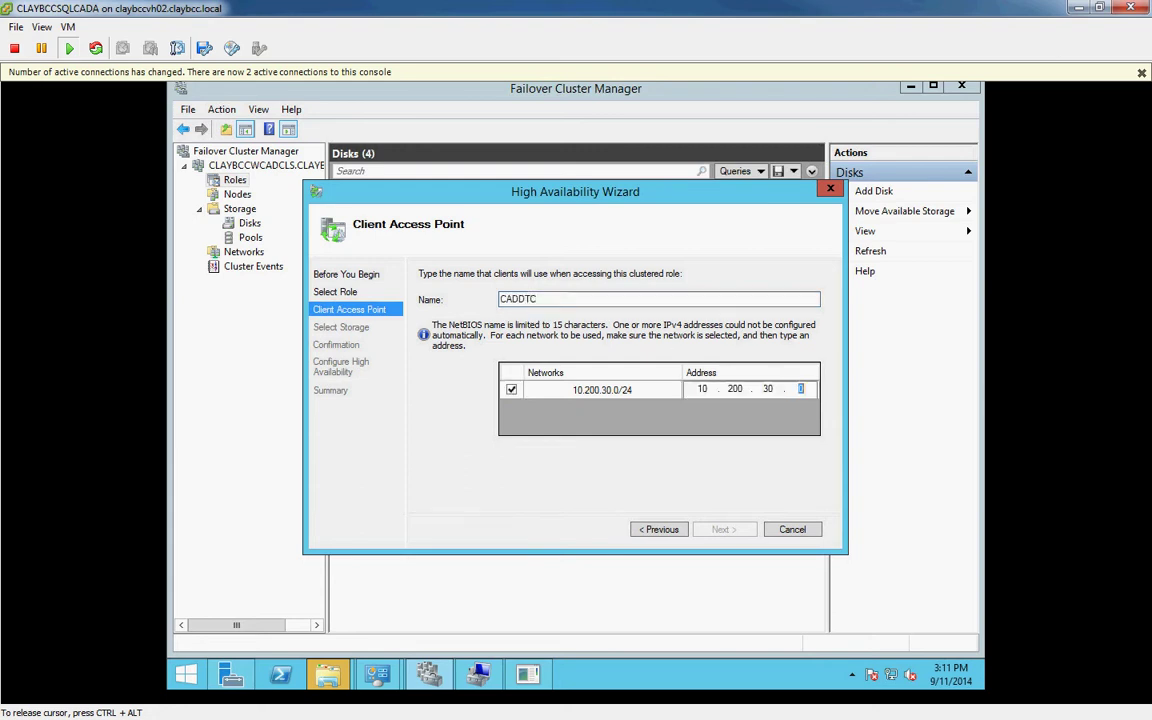
{"action": "type", "text": "62"}
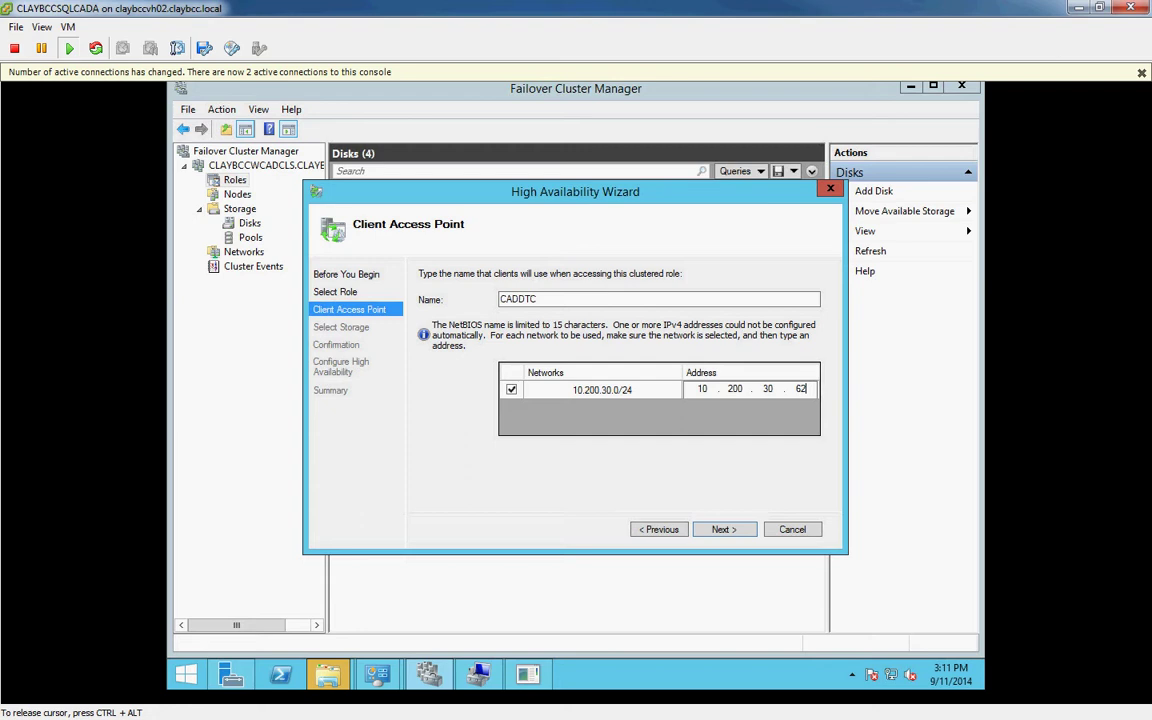
{"action": "left_click", "coordinate": [736, 536]}
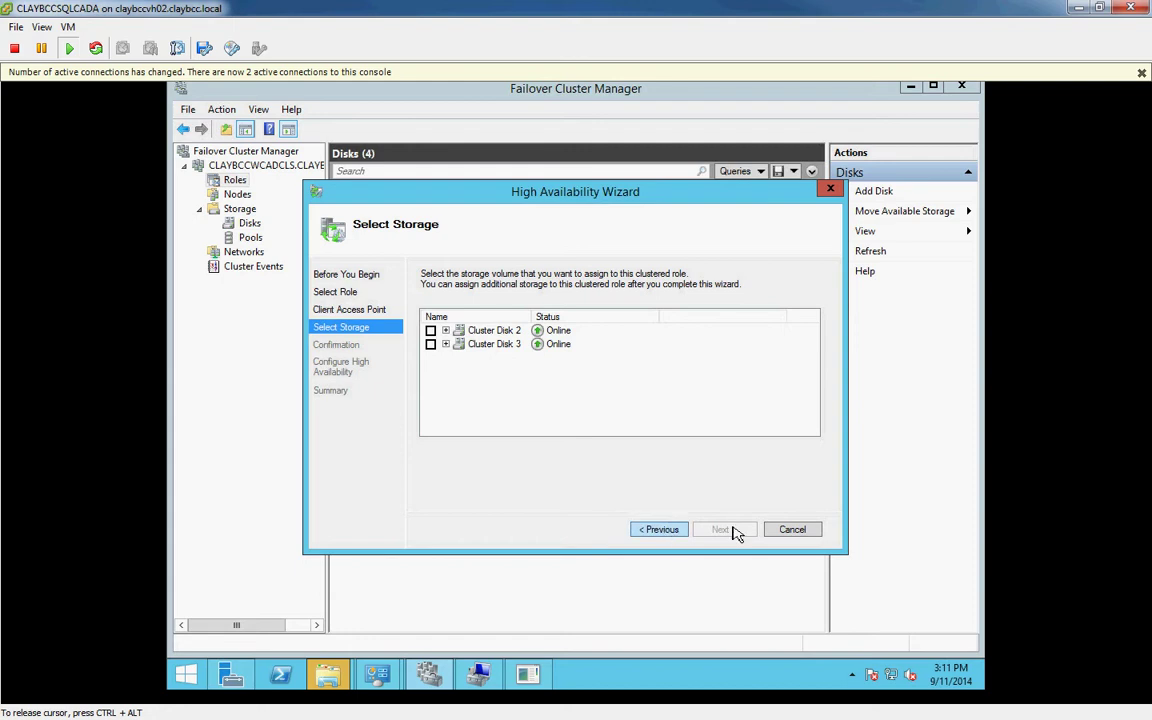
{"action": "left_click", "coordinate": [793, 530]}
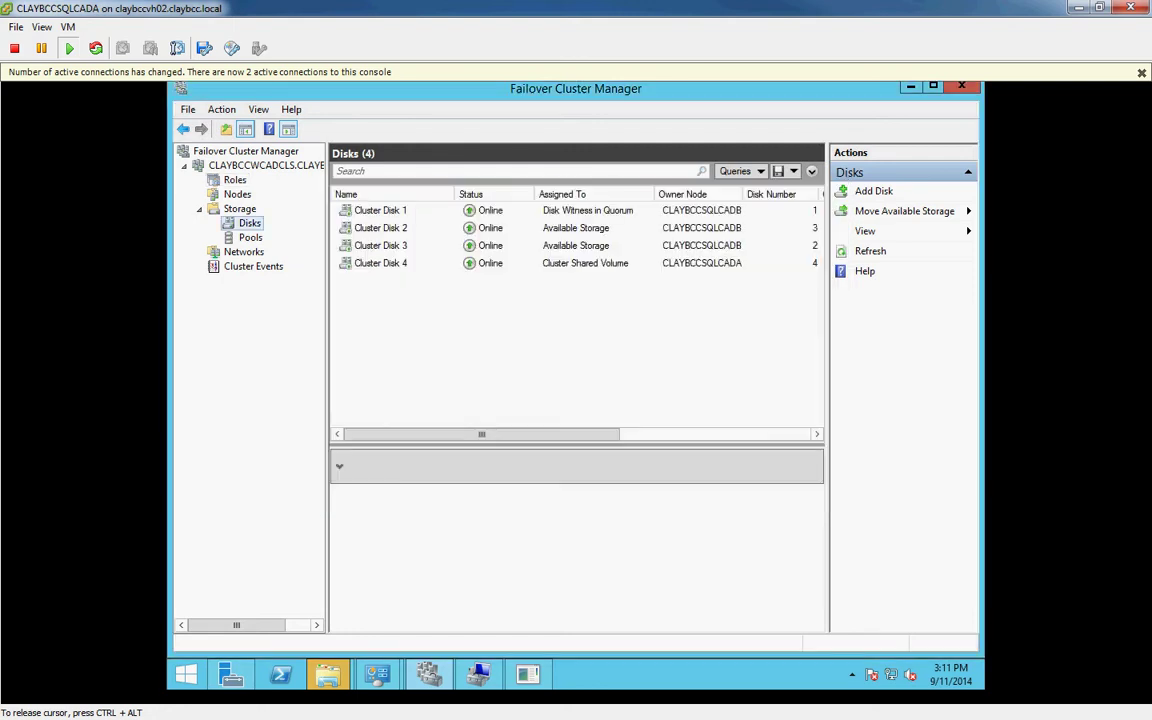
Remove Cluster Disk 4 from Cluster Shared Volumes so that it is available storage again.
{"action": "right_click", "coordinate": [470, 266]}
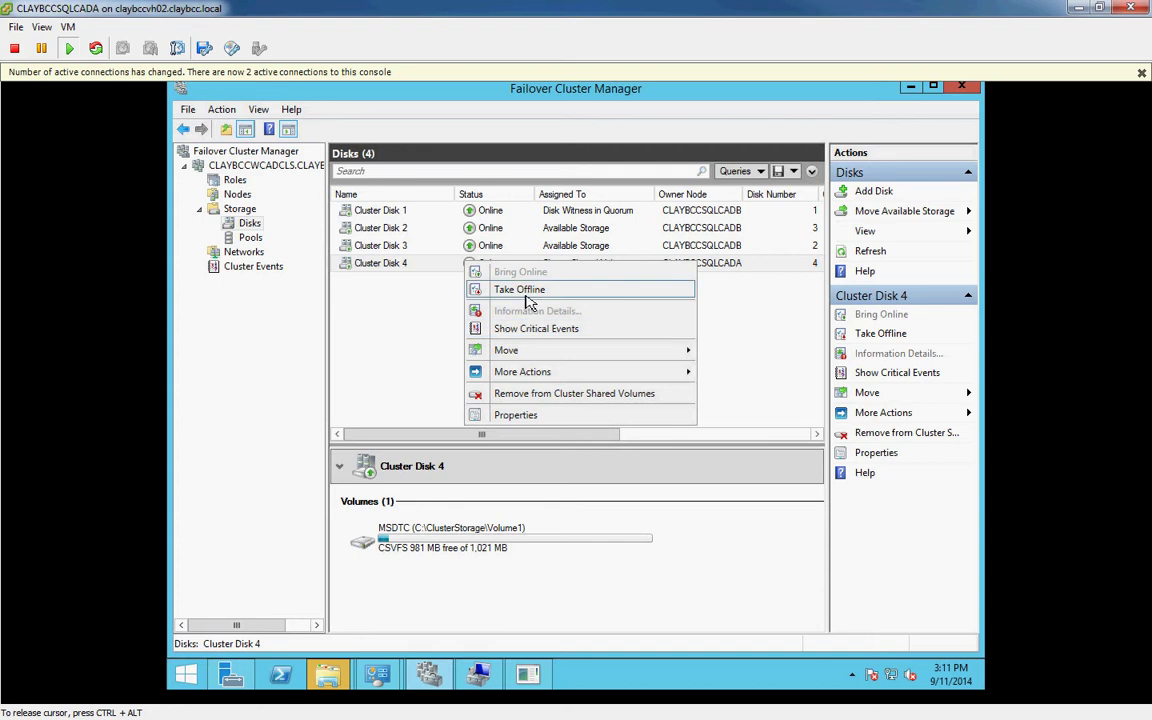
{"action": "left_click", "coordinate": [566, 394]}
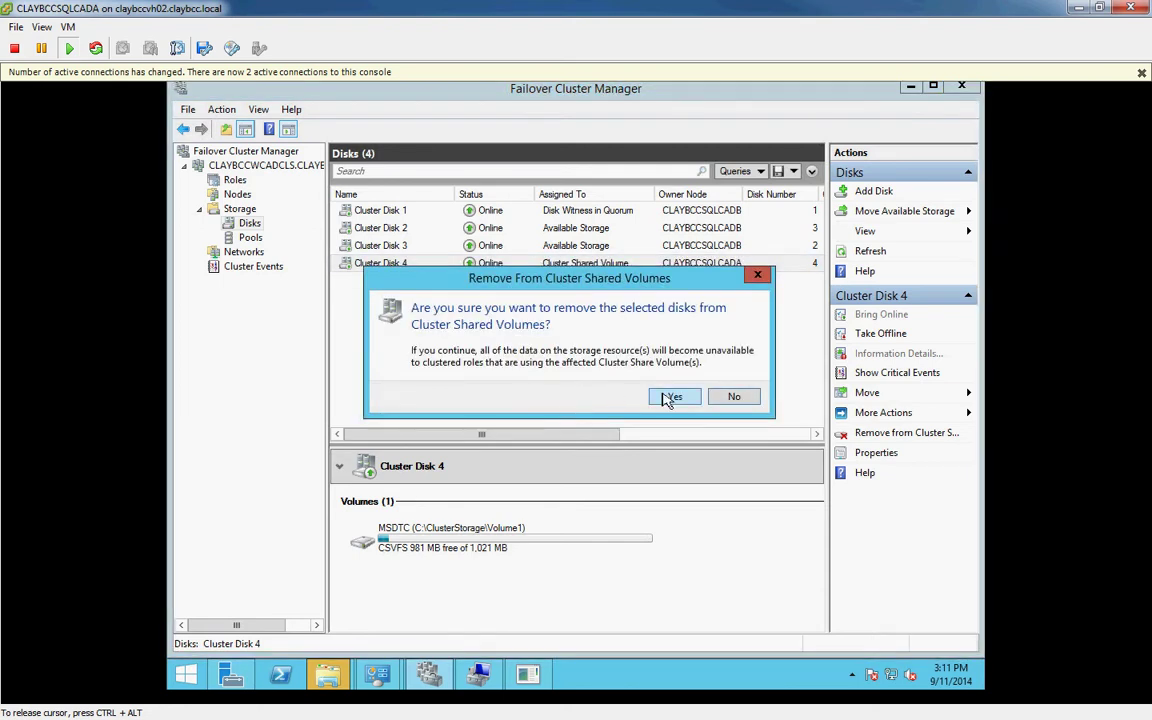
{"action": "left_click", "coordinate": [670, 397]}
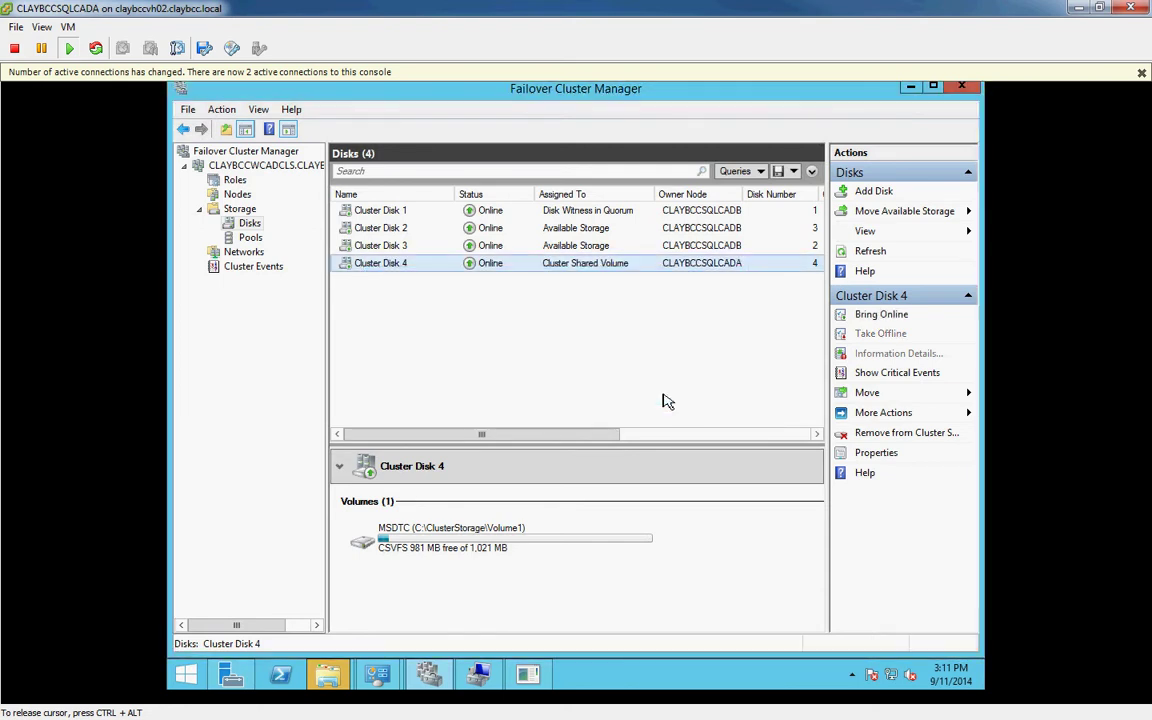
Start configuring a new cluster role of type Distributed Transaction Coordinator (DTC) and continue to the client access point.
{"action": "right_click", "coordinate": [235, 180]}
{"action": "left_click", "coordinate": [726, 346]}
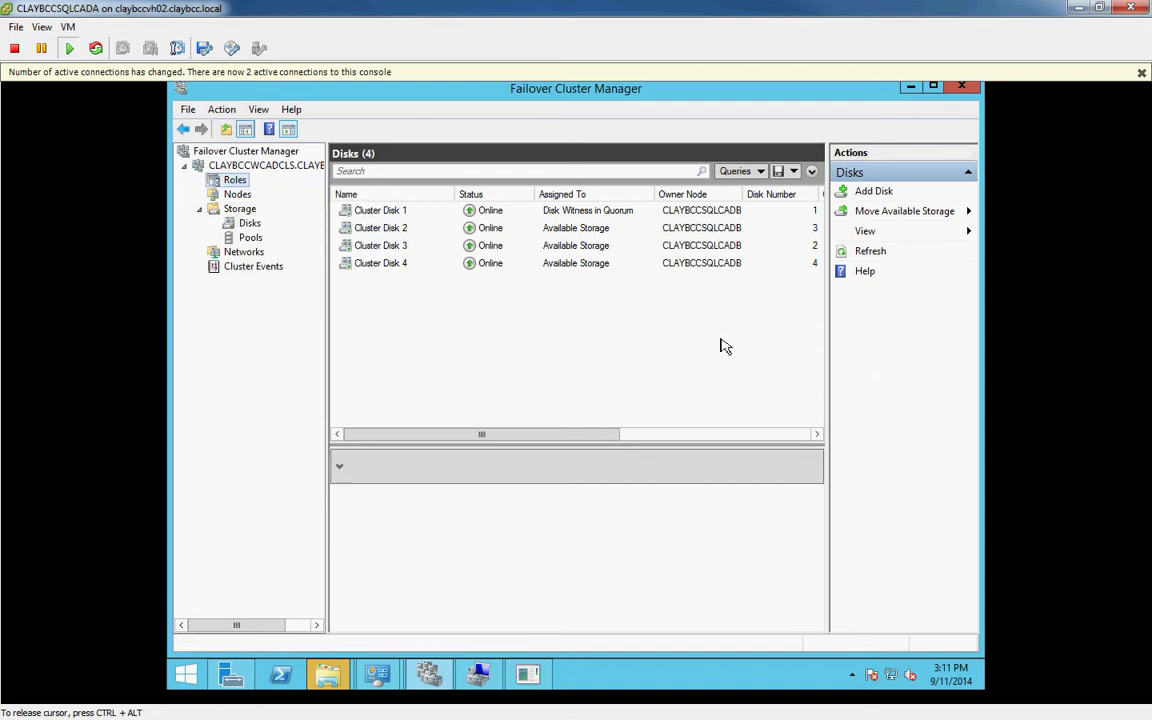
{"action": "left_click", "coordinate": [726, 528]}
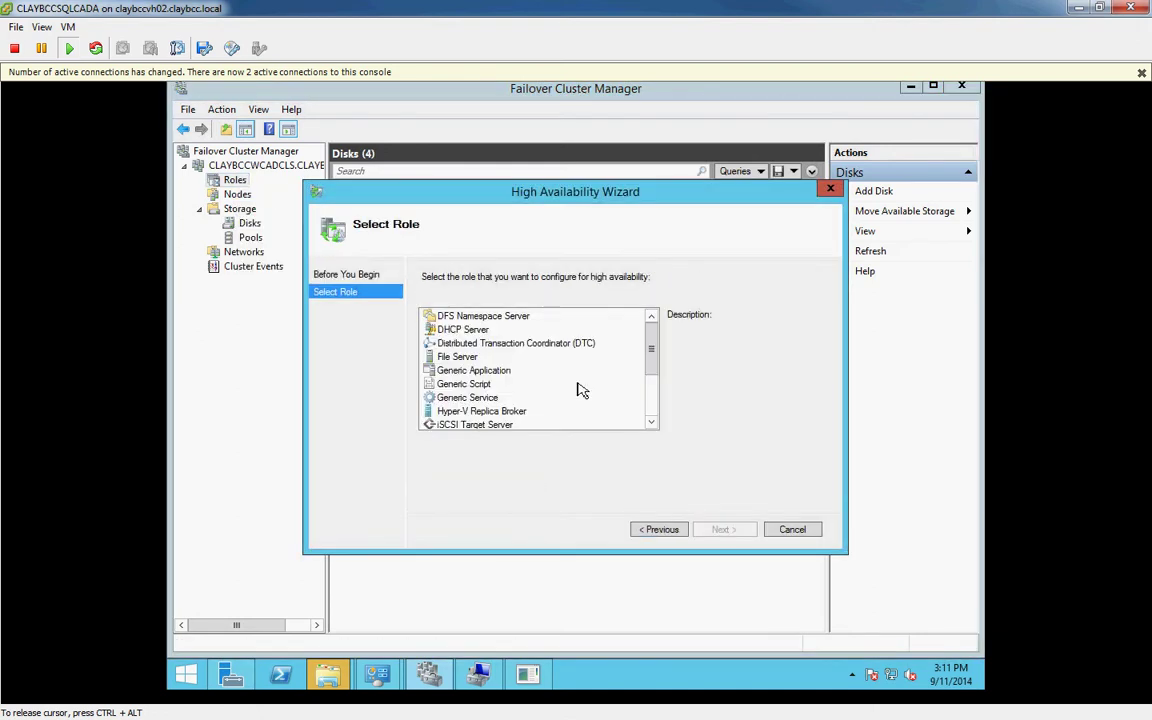
{"action": "left_click", "coordinate": [540, 343]}
{"action": "left_click", "coordinate": [726, 528]}
Define the client access point with the name CADDTC and address 10.200.30.62, and continue to storage selection.
{"action": "type", "text": "CADD"}
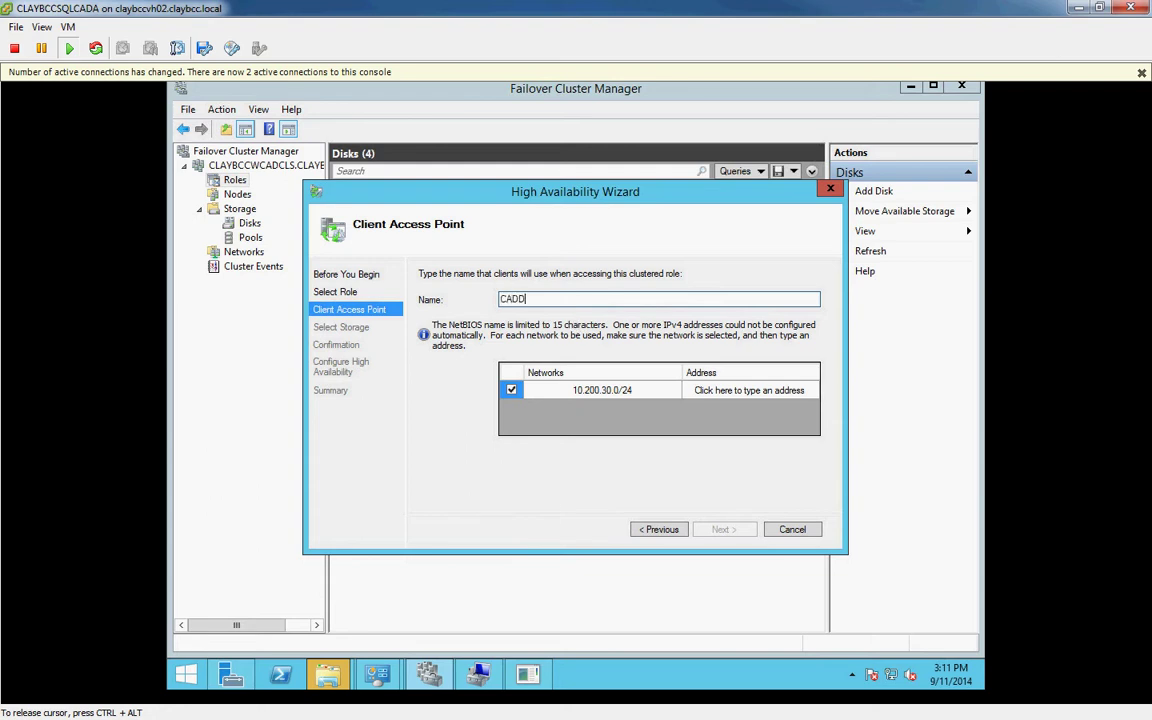
{"action": "type", "text": "TC"}
{"action": "left_click", "coordinate": [683, 390]}
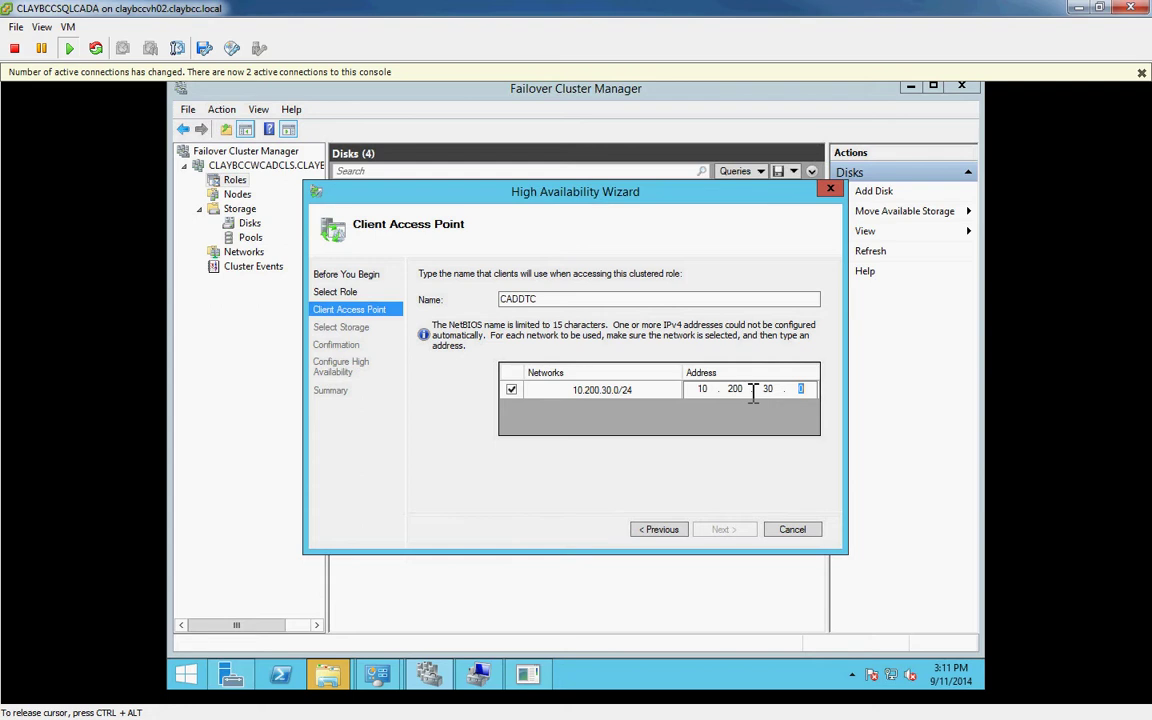
{"action": "type", "text": "62"}
{"action": "key", "text": "Return"}
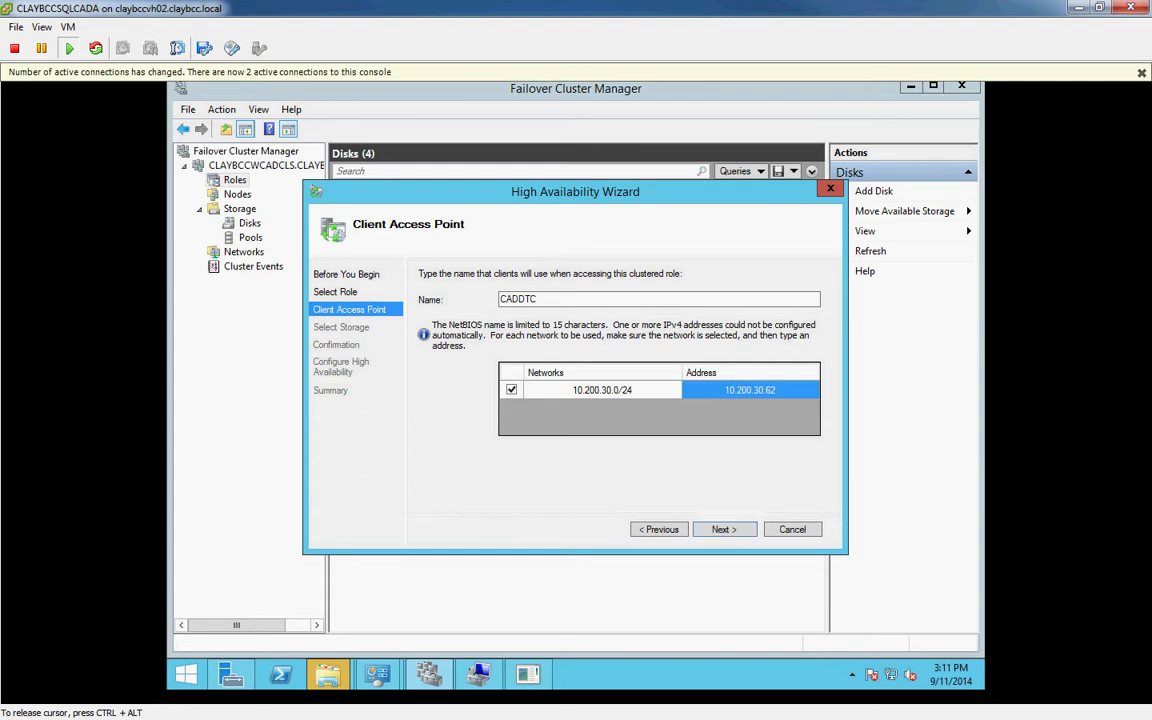
{"action": "key", "text": "Return"}
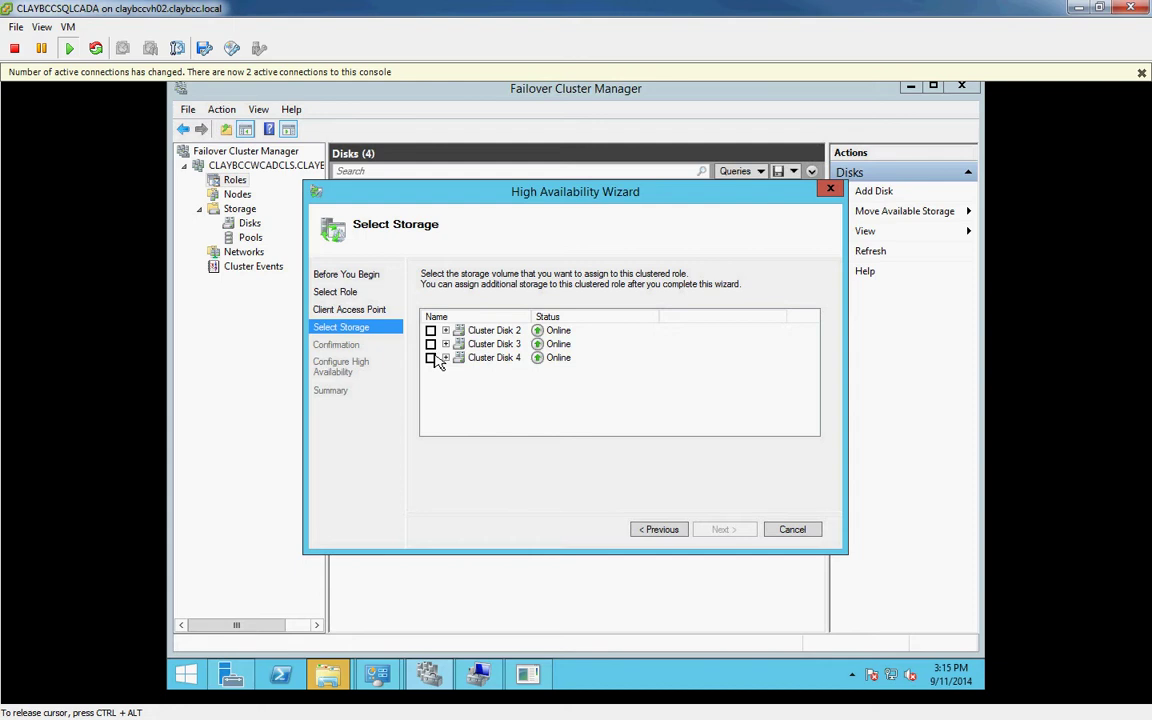
Create the DTC role with Cluster Disk 4 as its storage and display the cluster's roles.
{"action": "left_click", "coordinate": [431, 358]}
{"action": "left_click", "coordinate": [722, 530]}
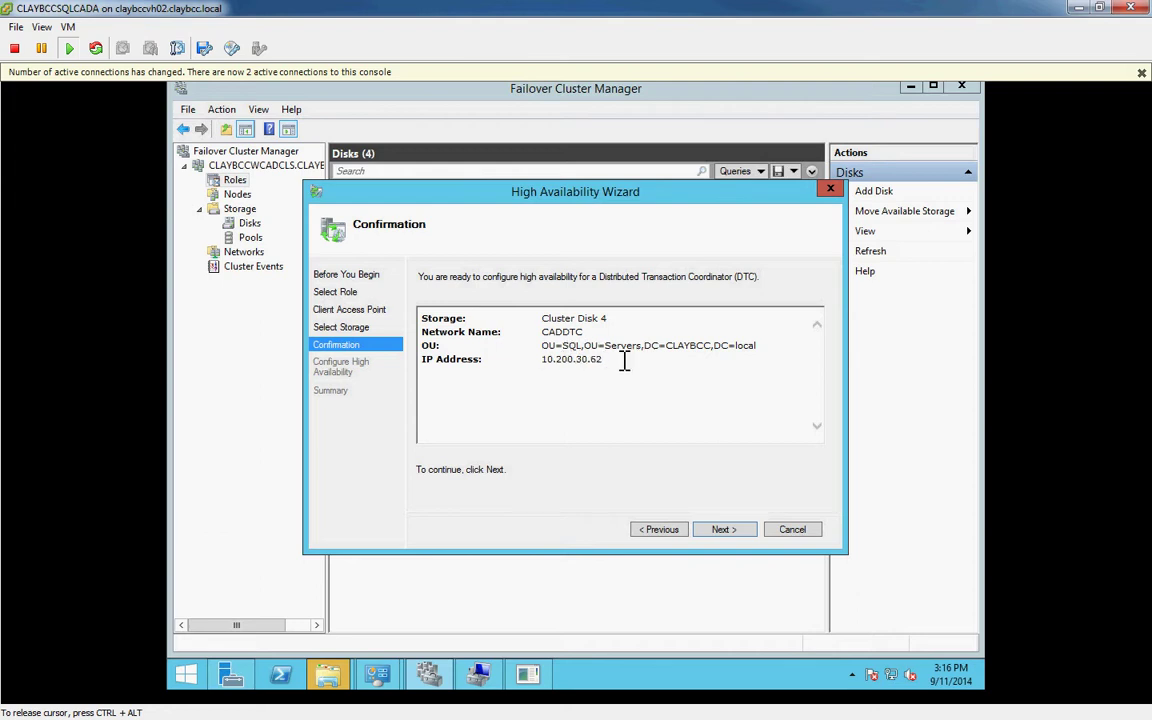
{"action": "left_click", "coordinate": [735, 533]}
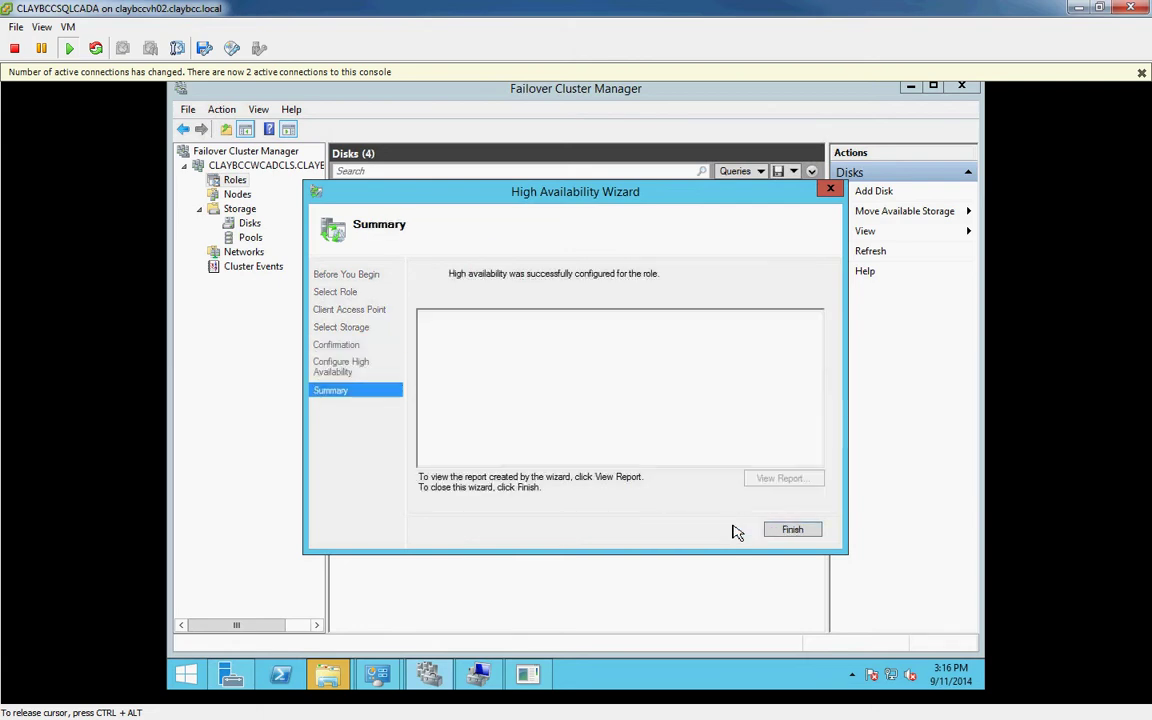
{"action": "left_click", "coordinate": [790, 529]}
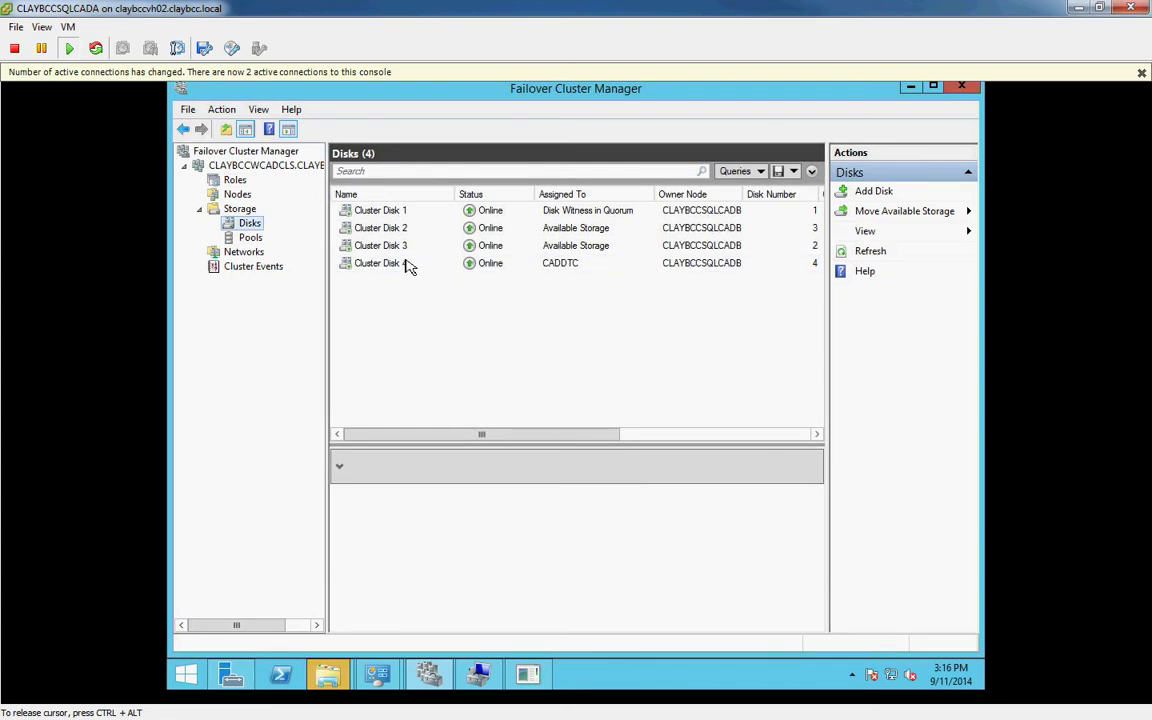
{"action": "left_click", "coordinate": [234, 180]}
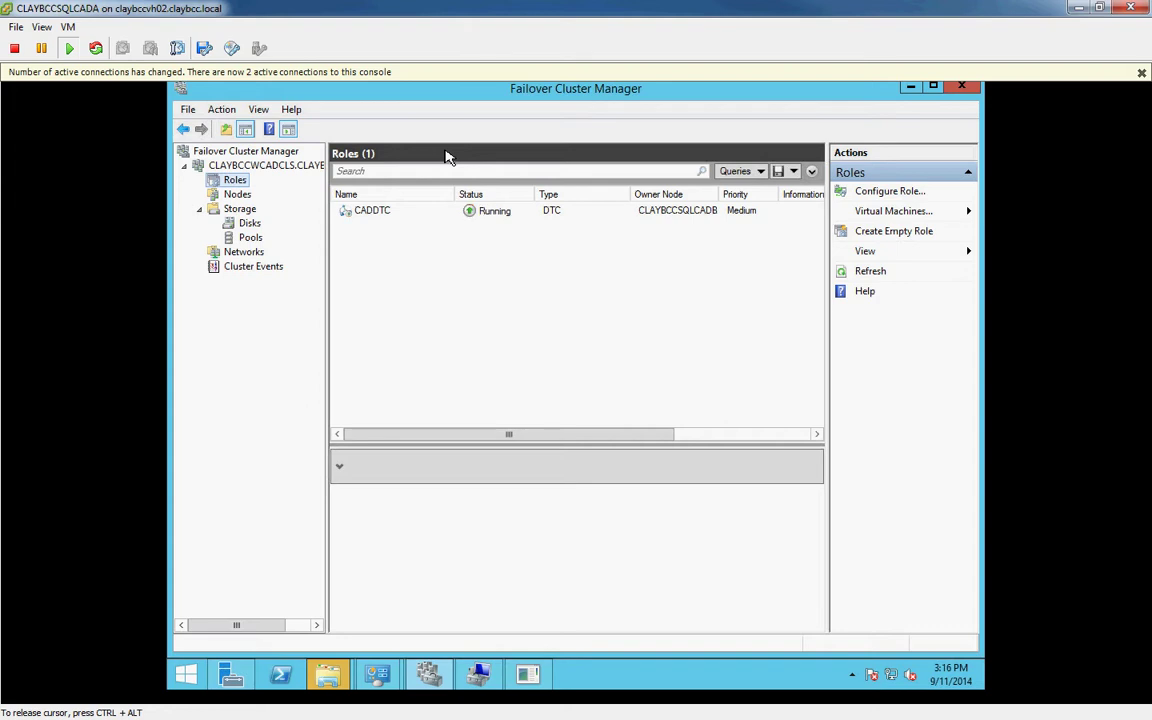
Dismiss the pending format dialogs for drives D: and E: without formatting either disk.
{"action": "left_click", "coordinate": [528, 675]}
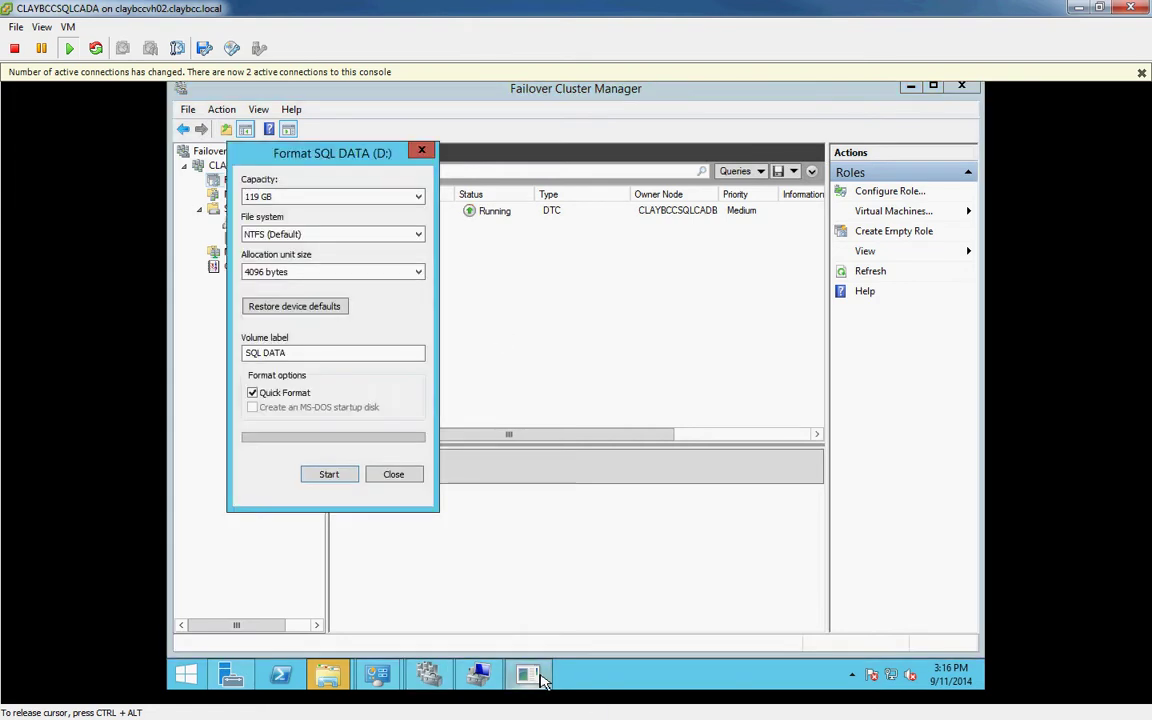
{"action": "left_click", "coordinate": [393, 474]}
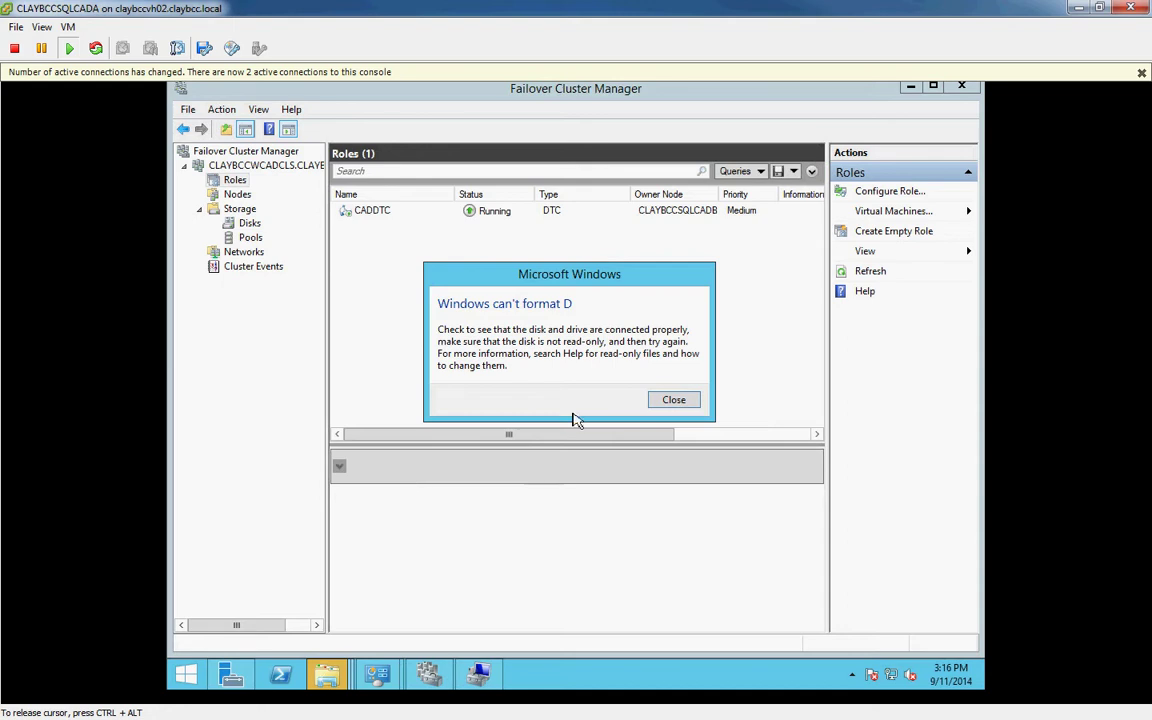
{"action": "left_click", "coordinate": [683, 410]}
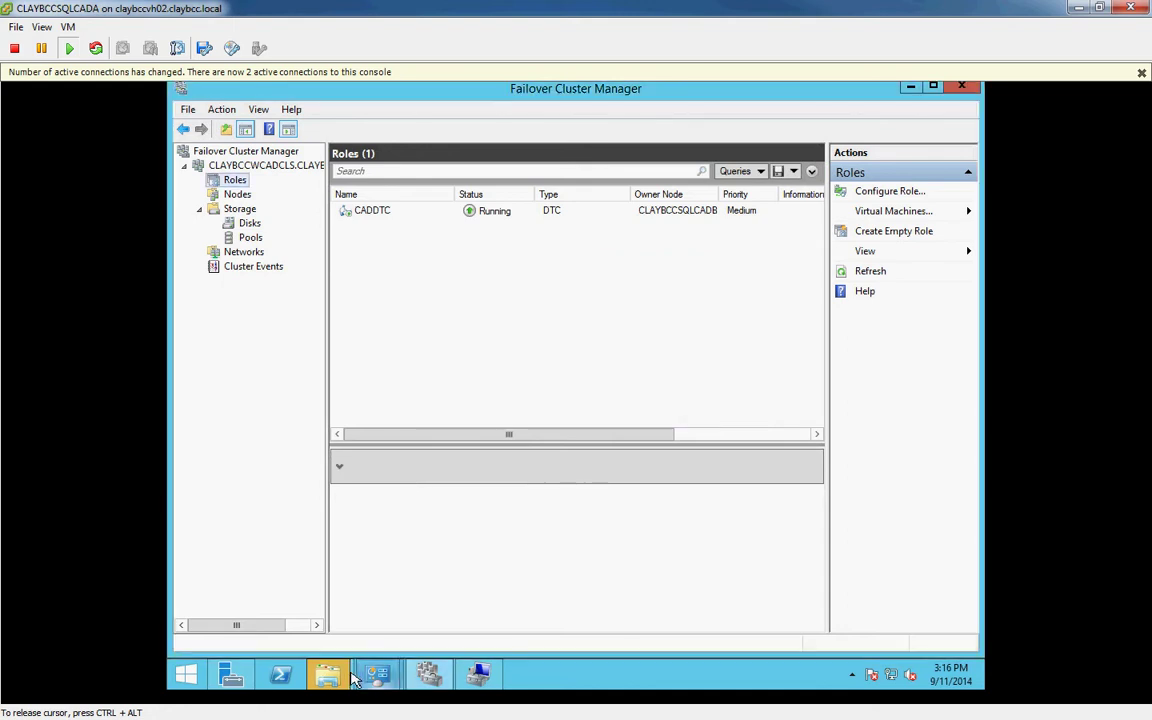
{"action": "mouse_move", "coordinate": [327, 675]}
{"action": "left_click", "coordinate": [488, 598]}
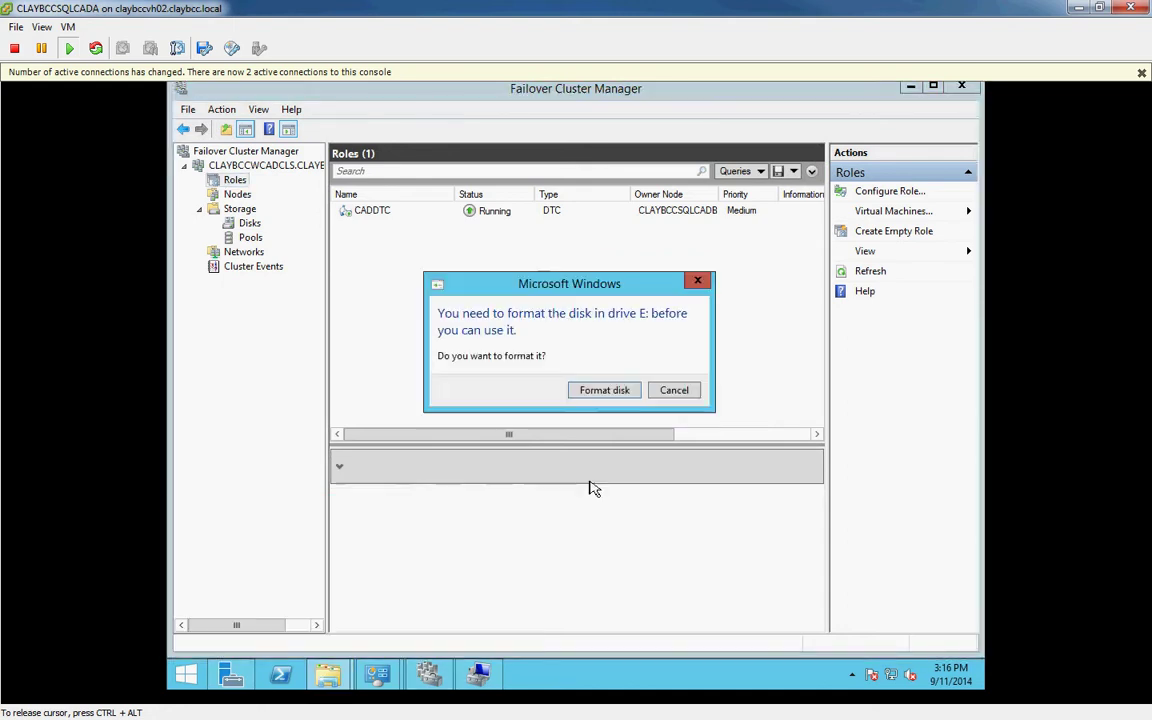
{"action": "left_click", "coordinate": [674, 389]}
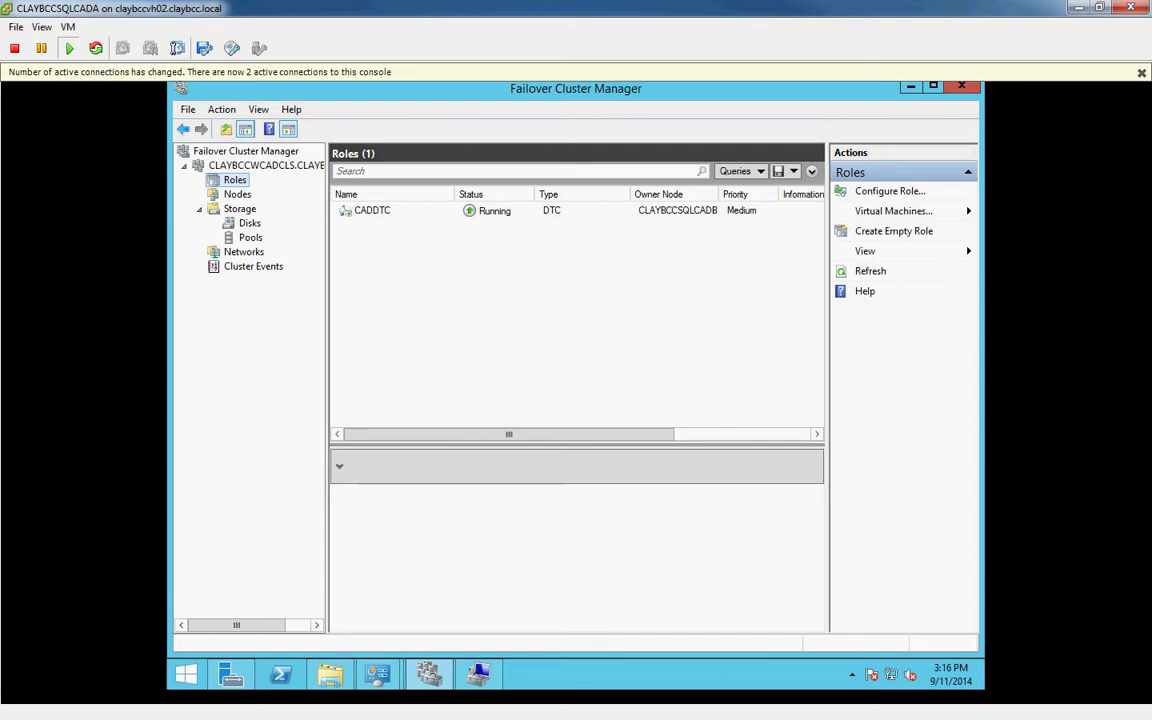
Open a command prompt on the server and ping the cluster name CLAYBCCWCADCLS.
{"action": "left_click", "coordinate": [200, 676]}
{"action": "right_click", "coordinate": [203, 676]}
{"action": "left_click", "coordinate": [228, 625]}
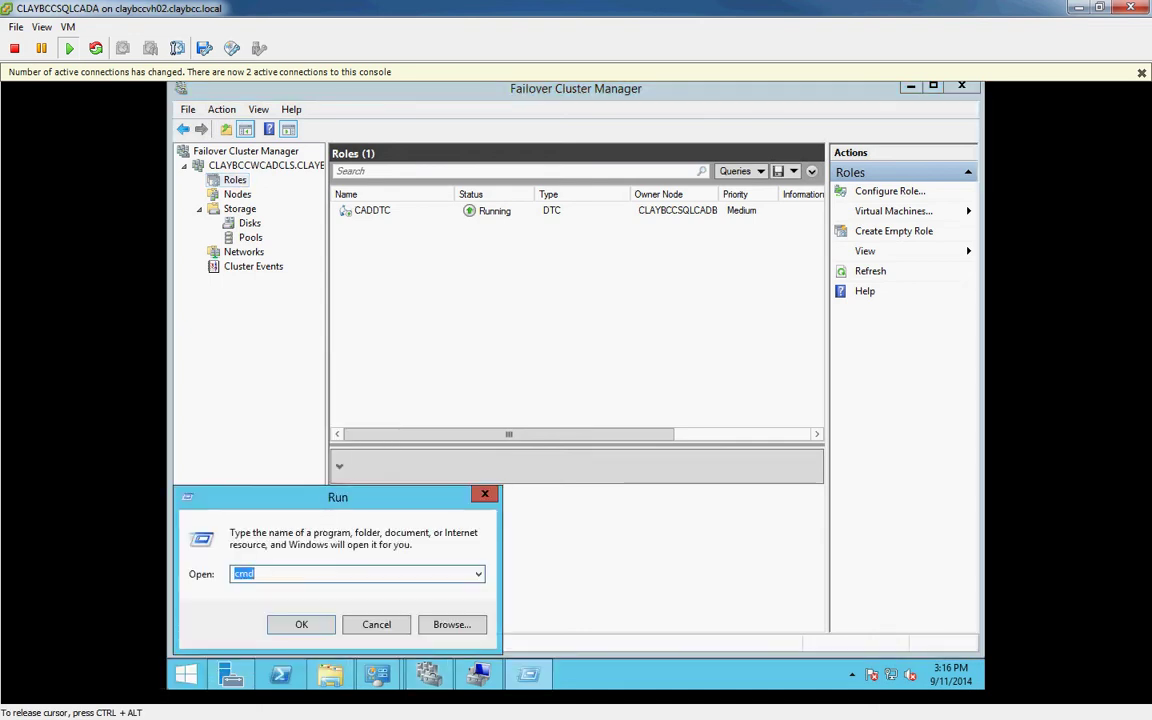
{"action": "key", "text": "Return"}
{"action": "type", "text": "PING CLAYBCCW"}
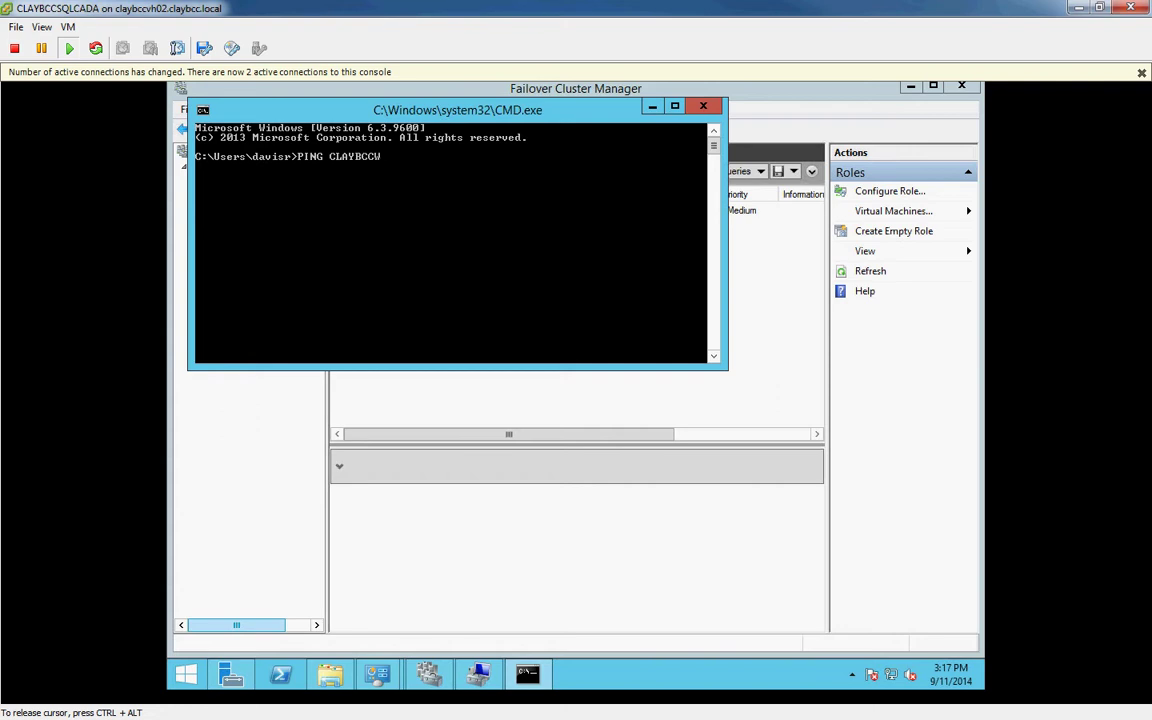
{"action": "type", "text": "CADCLS"}
{"action": "key", "text": "Return"}
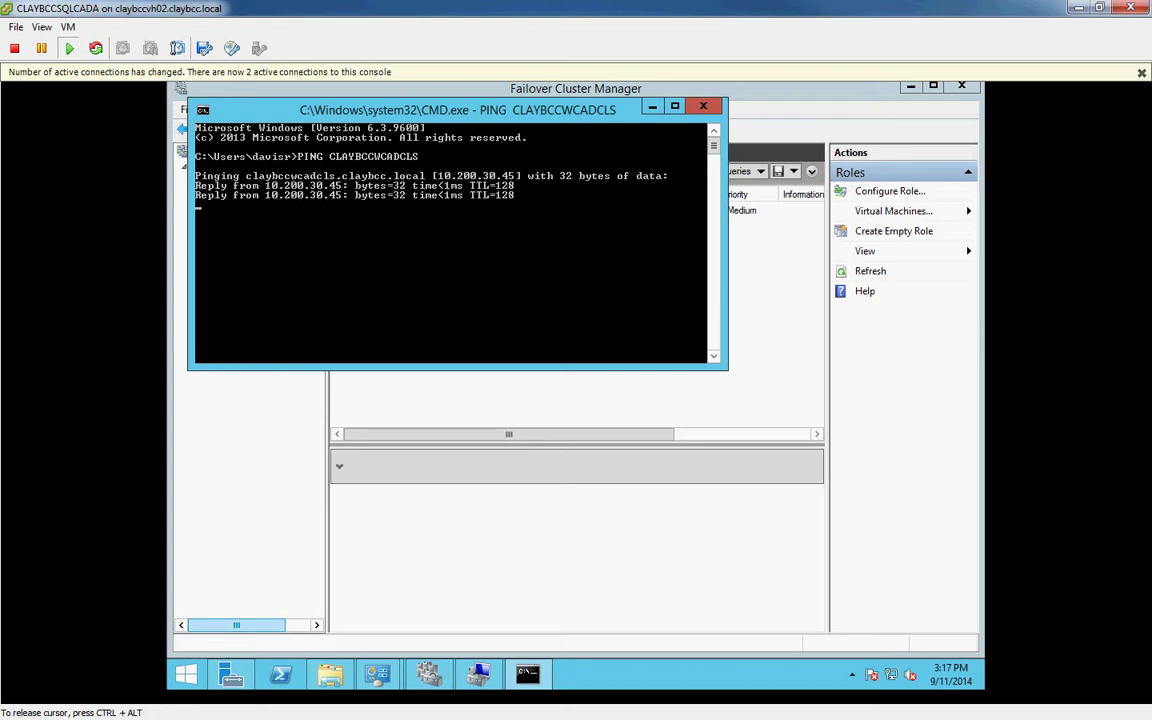
Ping the DTC role's network name CADDTC to check that it resolves and replies.
{"action": "key", "text": "Up"}
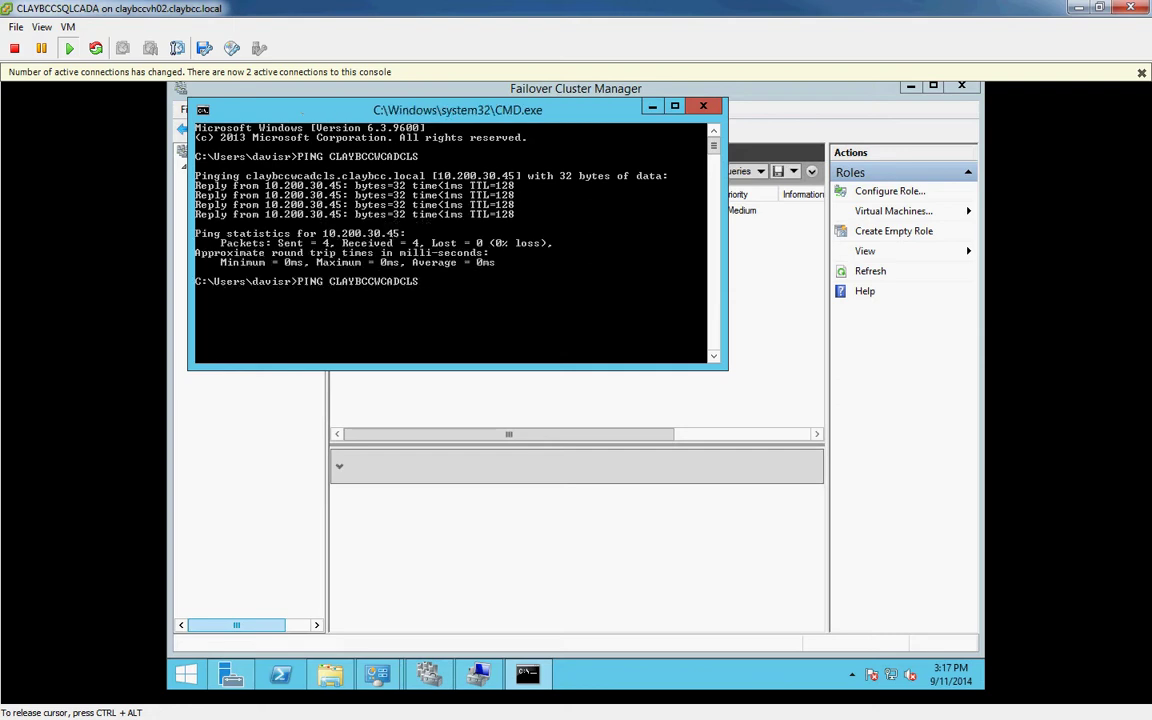
{"action": "key", "text": "BackSpace"}
{"action": "key", "text": "BackSpace"}
{"action": "key", "text": "BackSpace"}
{"action": "key", "text": "BackSpace"}
{"action": "key", "text": "BackSpace"}
{"action": "type", "text": "CADDTC"}
{"action": "key", "text": "Return"}
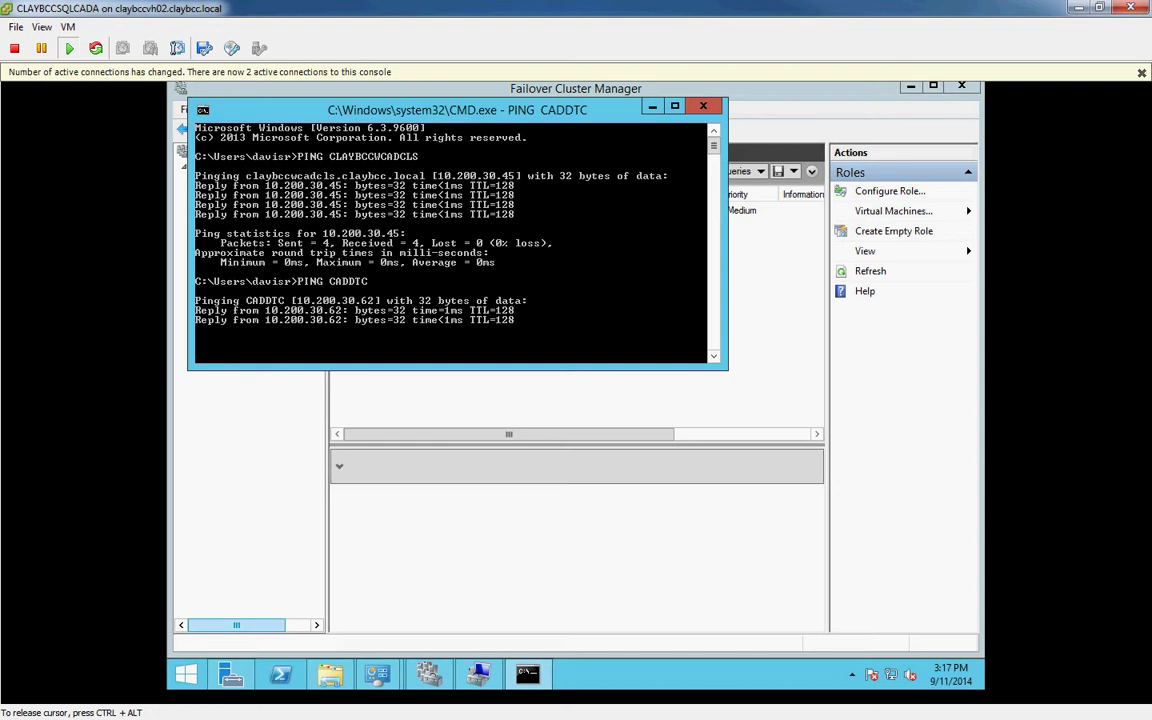
Ping the node CLAYBCCSQLCADA, repeat the ping, and interrupt the second run.
{"action": "key", "text": "Up"}
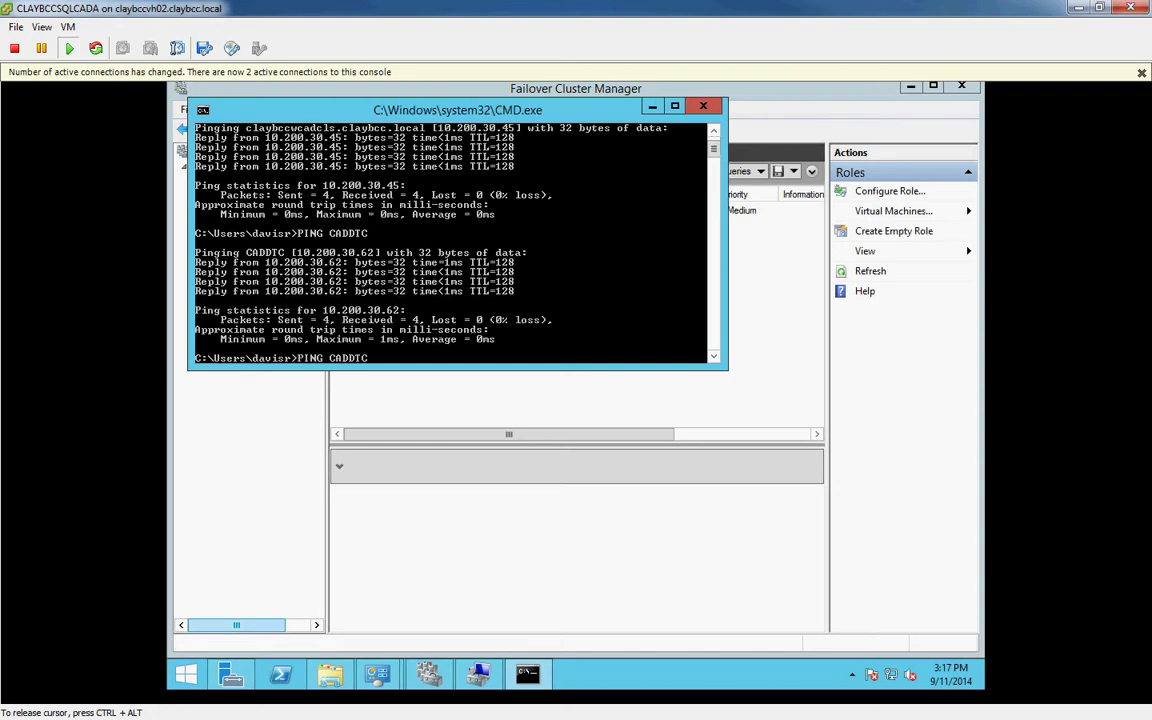
{"action": "key", "text": "BackSpace"}
{"action": "key", "text": "BackSpace"}
{"action": "key", "text": "BackSpace"}
{"action": "key", "text": "BackSpace"}
{"action": "type", "text": "LAYBCCSQLCADA"}
{"action": "key", "text": "Return"}
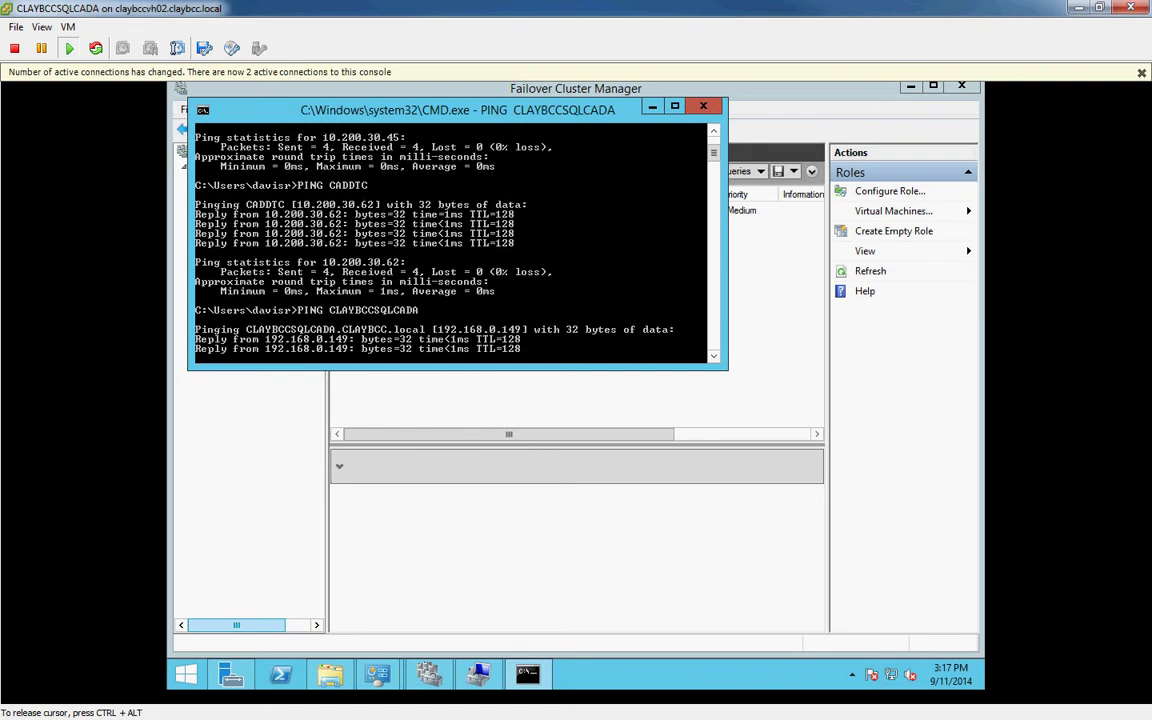
{"action": "key", "text": "Up"}
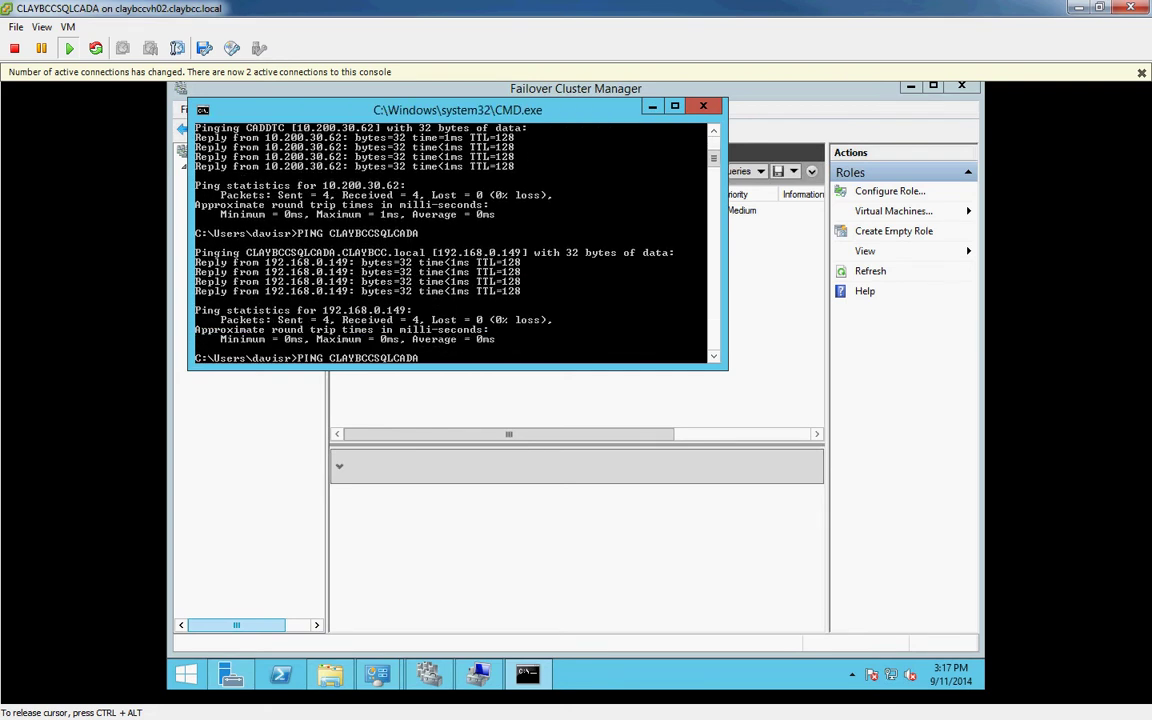
{"action": "key", "text": "Return"}
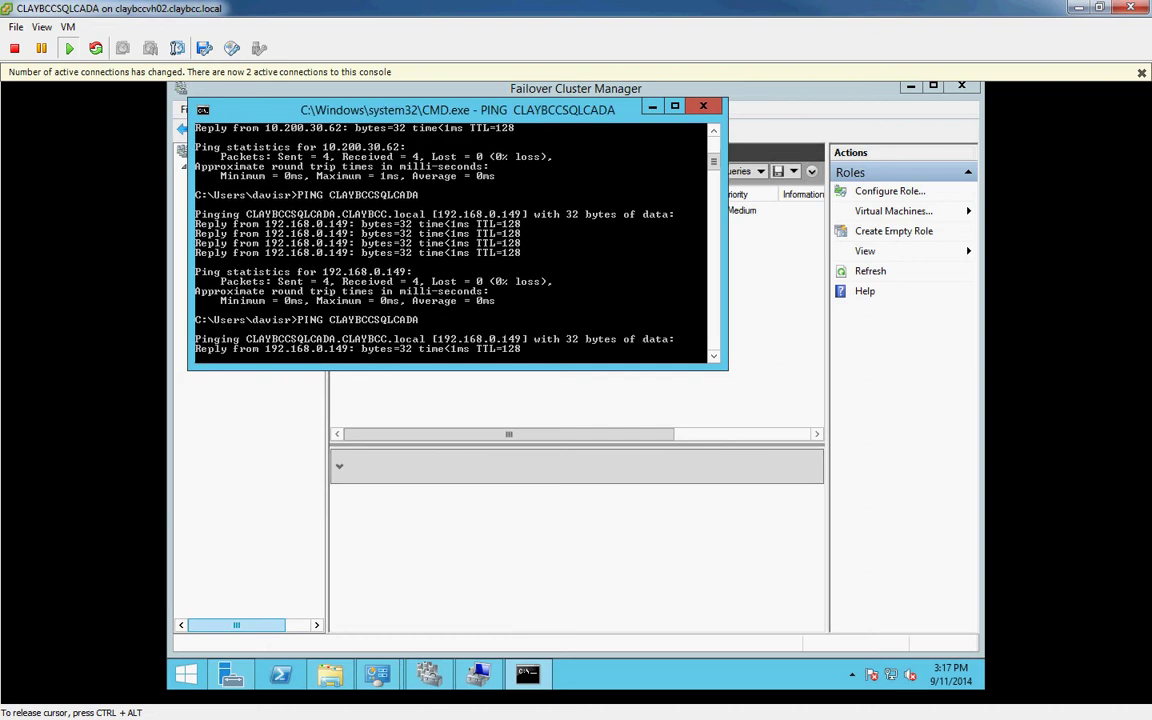
{"action": "key", "text": "ctrl+c"}
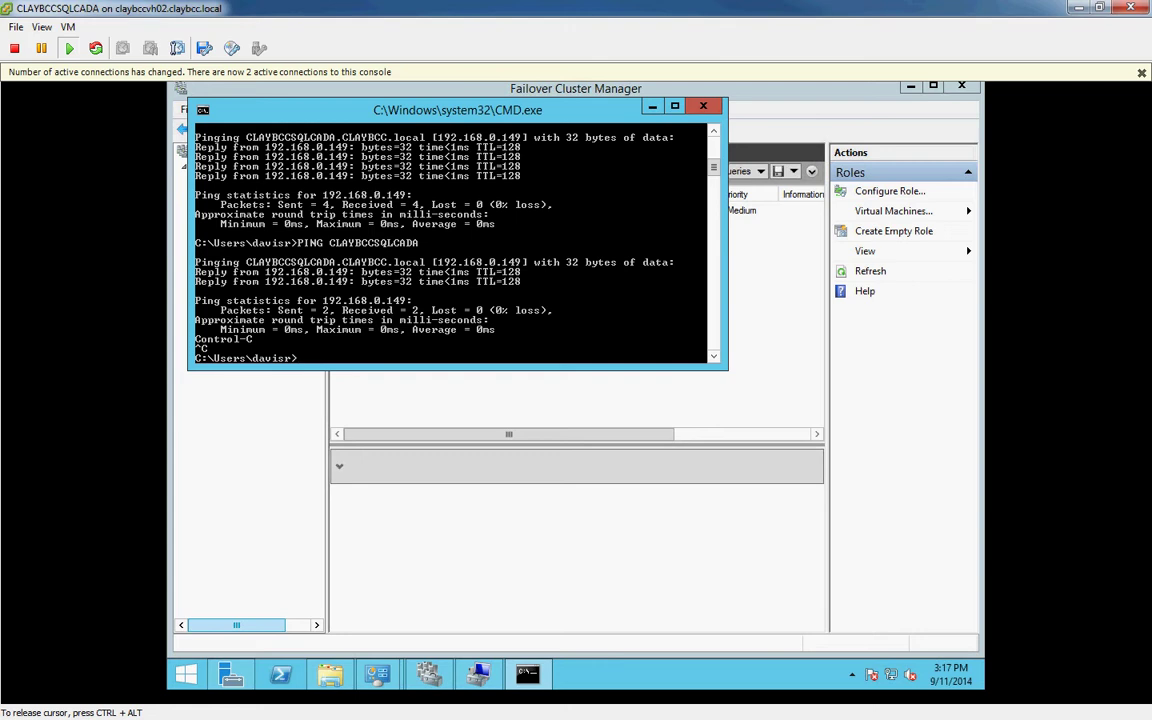
{"action": "left_click", "coordinate": [190, 675]}
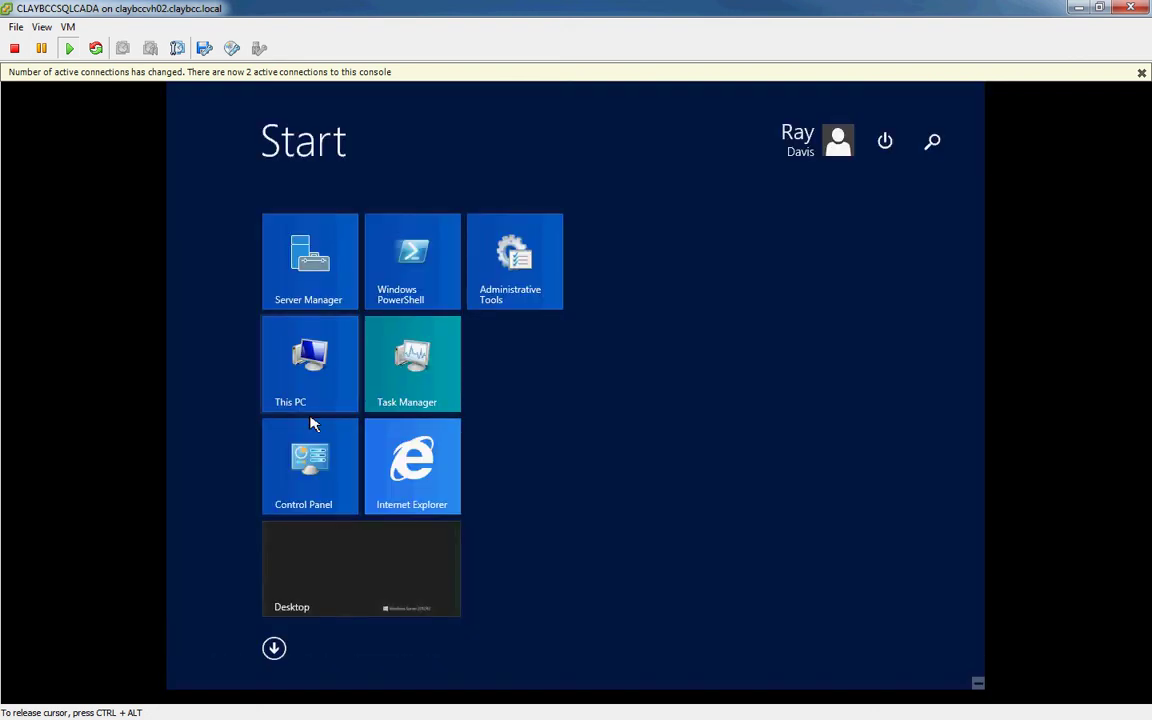
{"action": "left_click", "coordinate": [932, 141]}
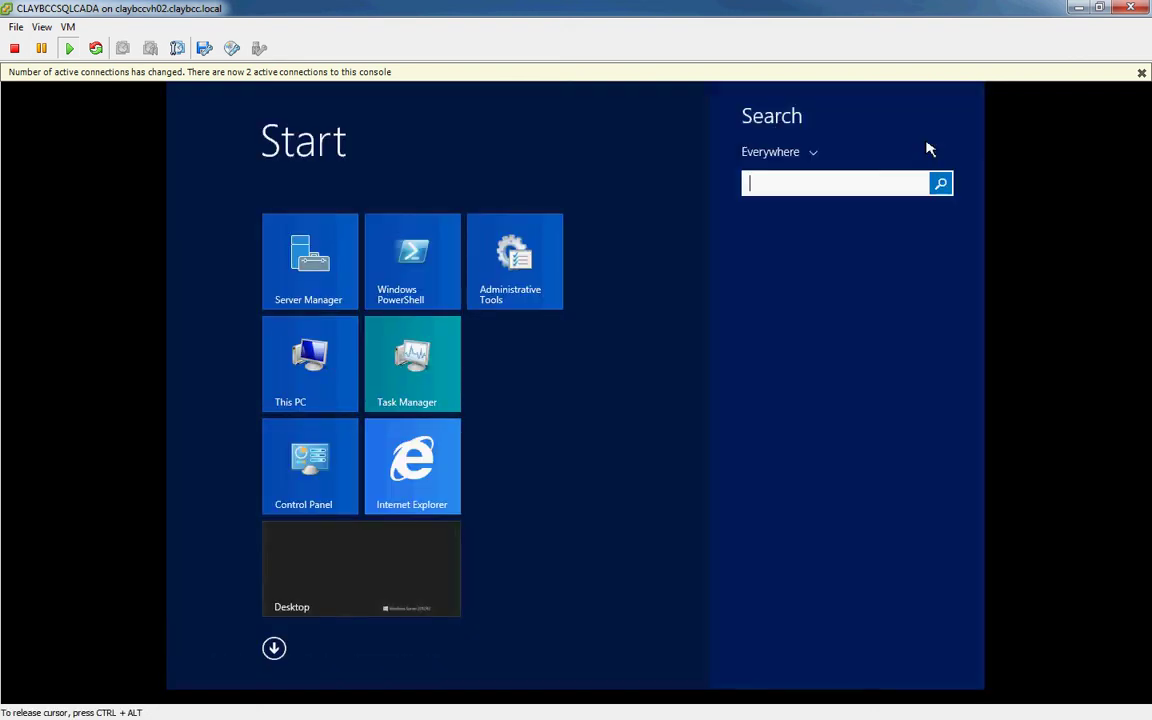
{"action": "type", "text": "NOTEPAD"}
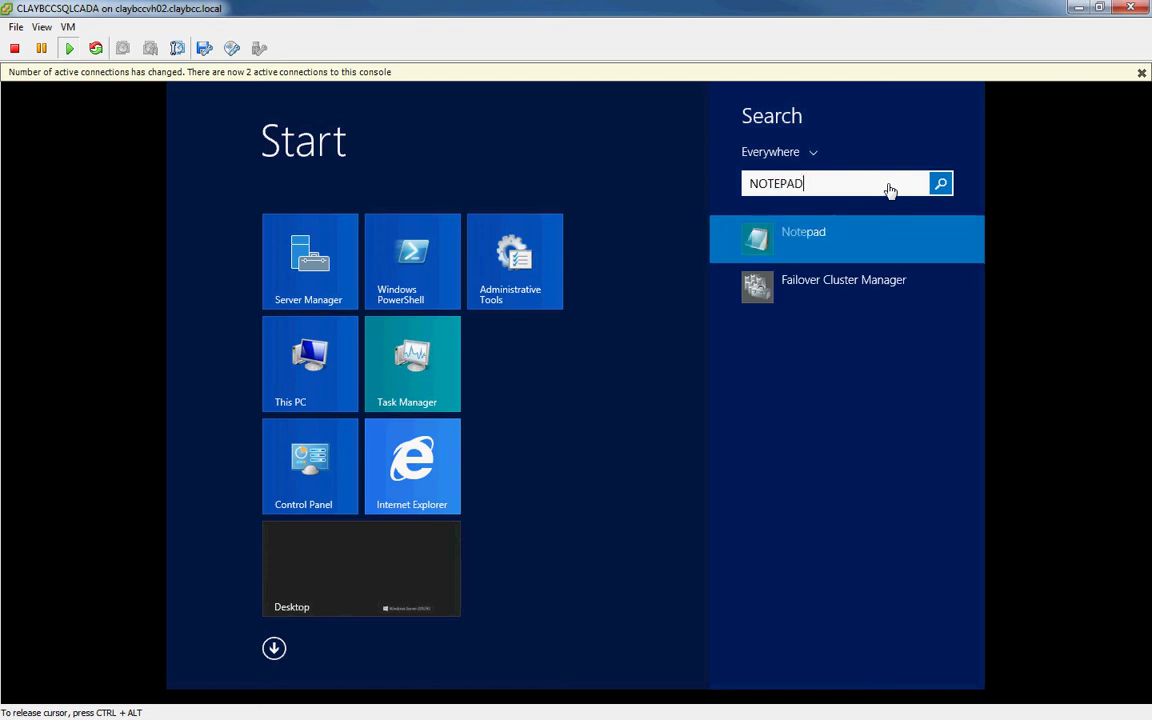
{"action": "key", "text": "Return"}
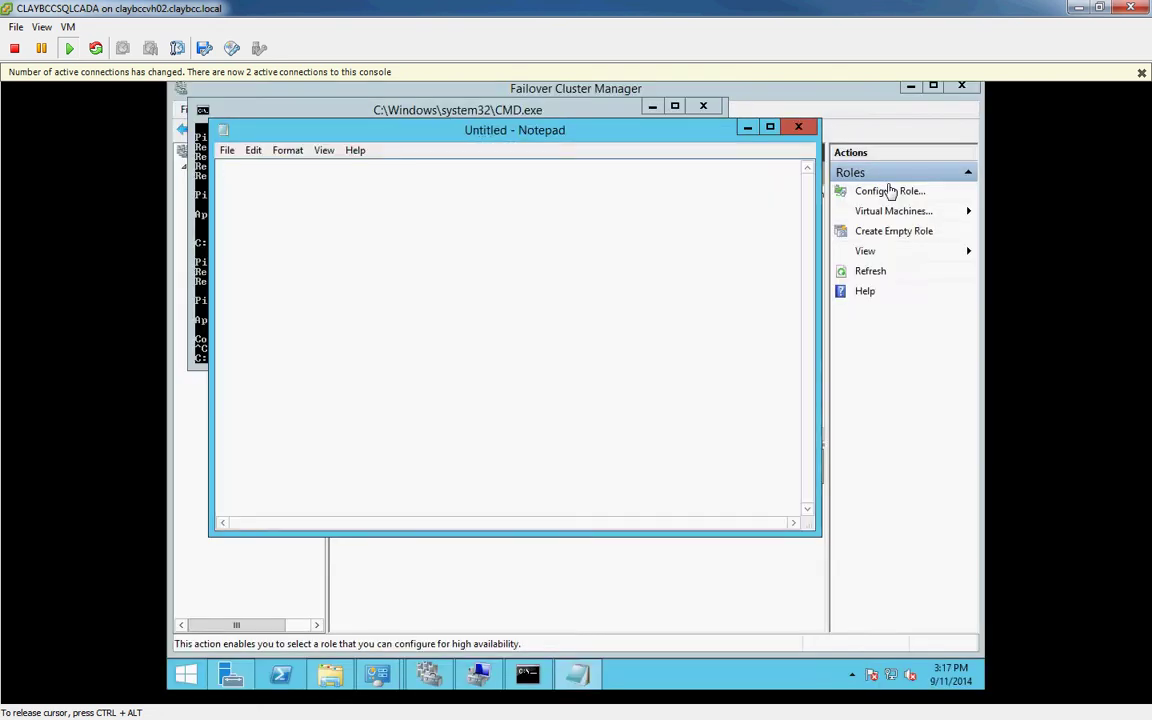
{"action": "left_click", "coordinate": [227, 151]}
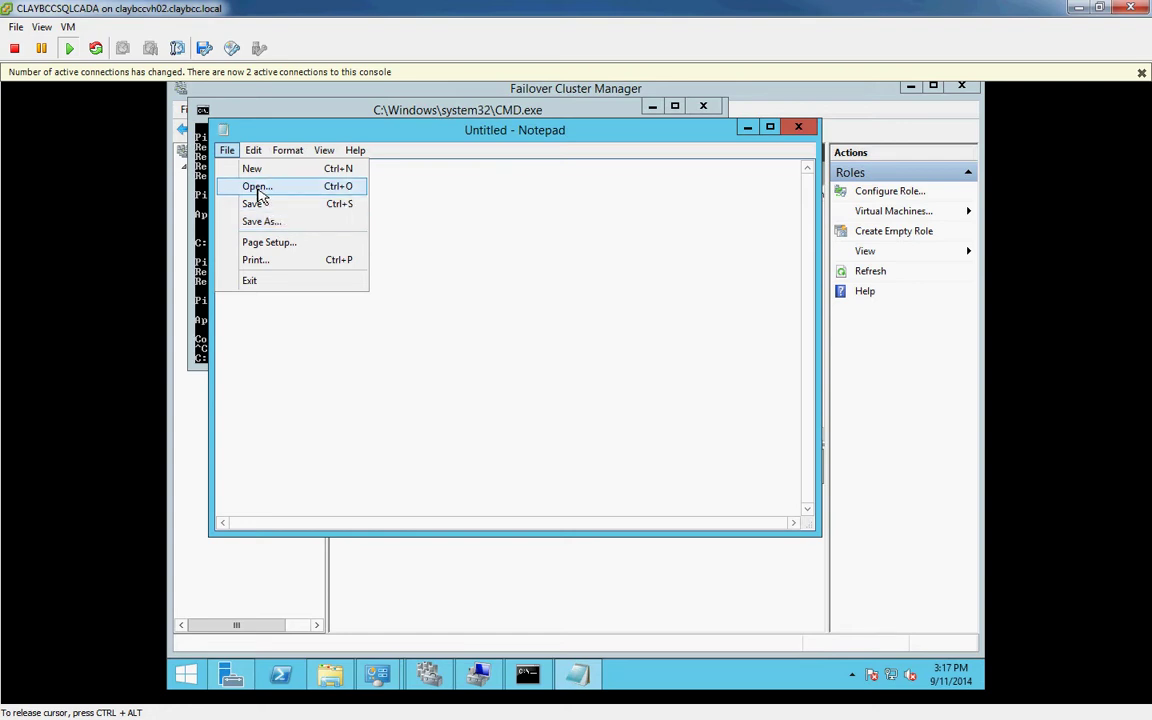
{"action": "left_click", "coordinate": [798, 124]}
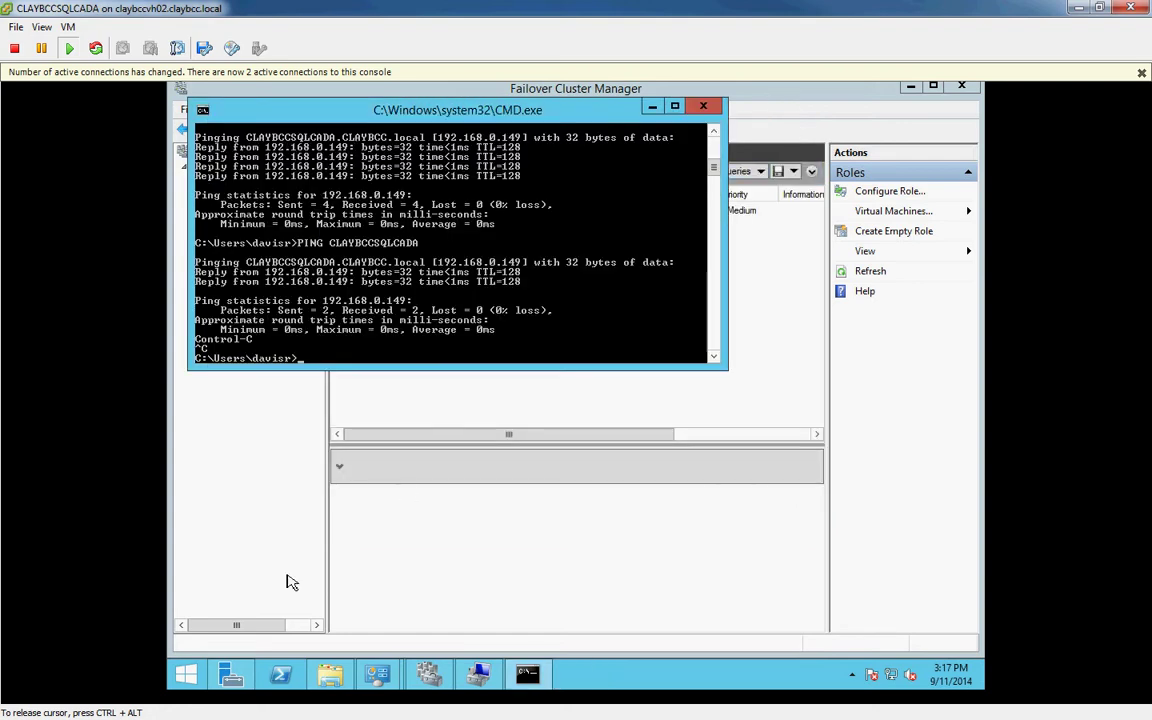
Find Notepad and run it as administrator, allowing the User Account Control request.
{"action": "left_click", "coordinate": [198, 680]}
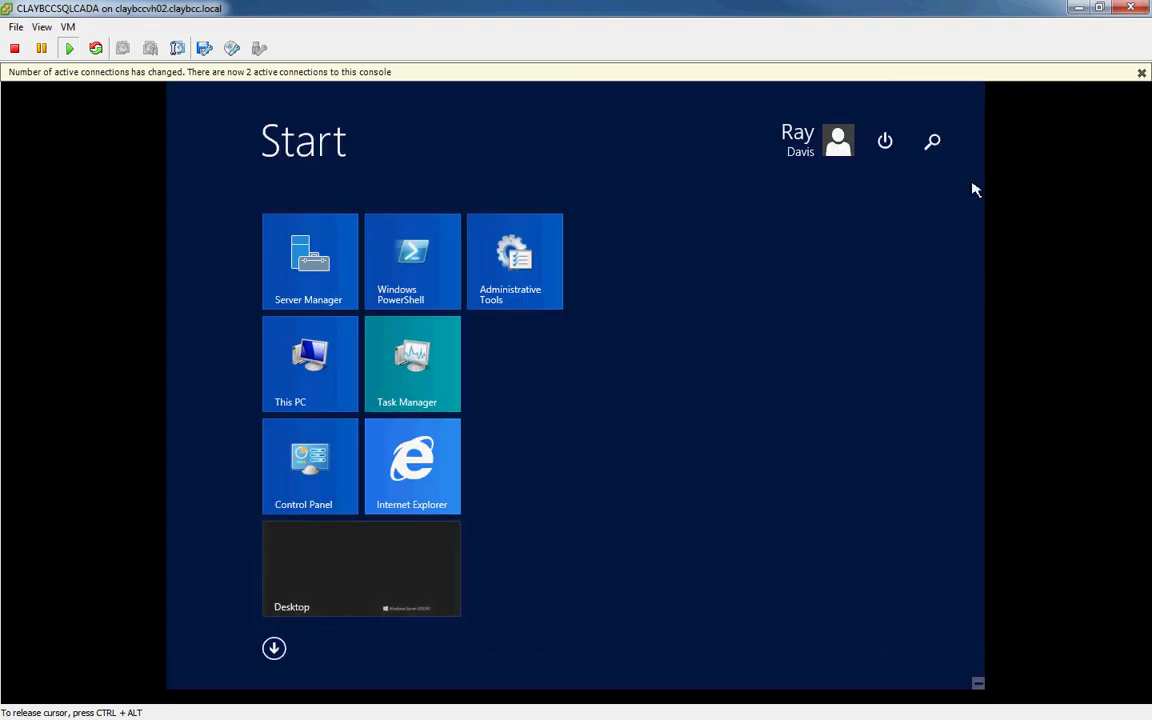
{"action": "left_click", "coordinate": [944, 142]}
{"action": "type", "text": "NOTEPAD"}
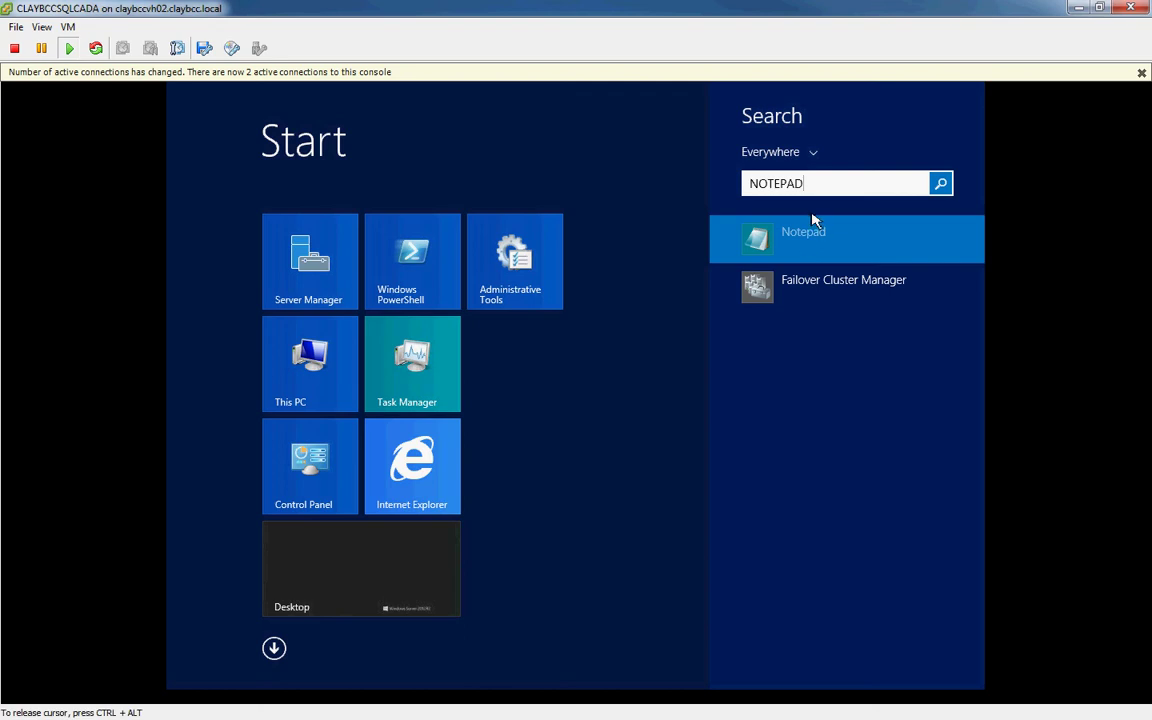
{"action": "right_click", "coordinate": [807, 238]}
{"action": "left_click", "coordinate": [832, 366]}
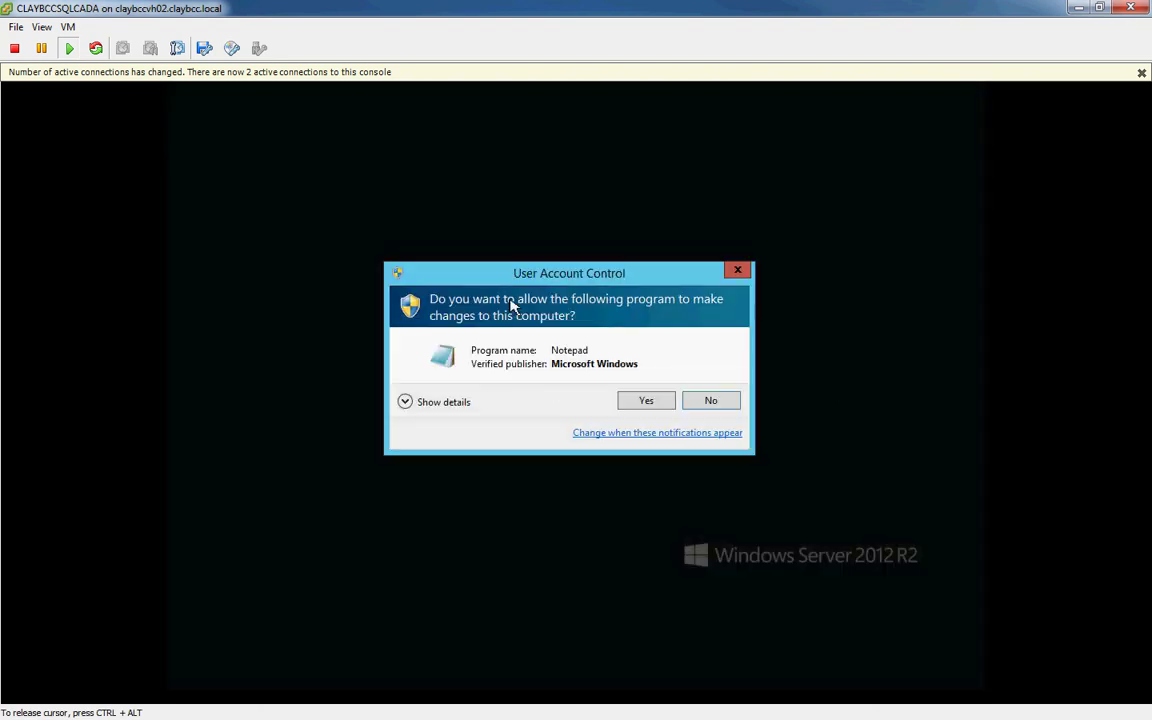
{"action": "left_click", "coordinate": [632, 401]}
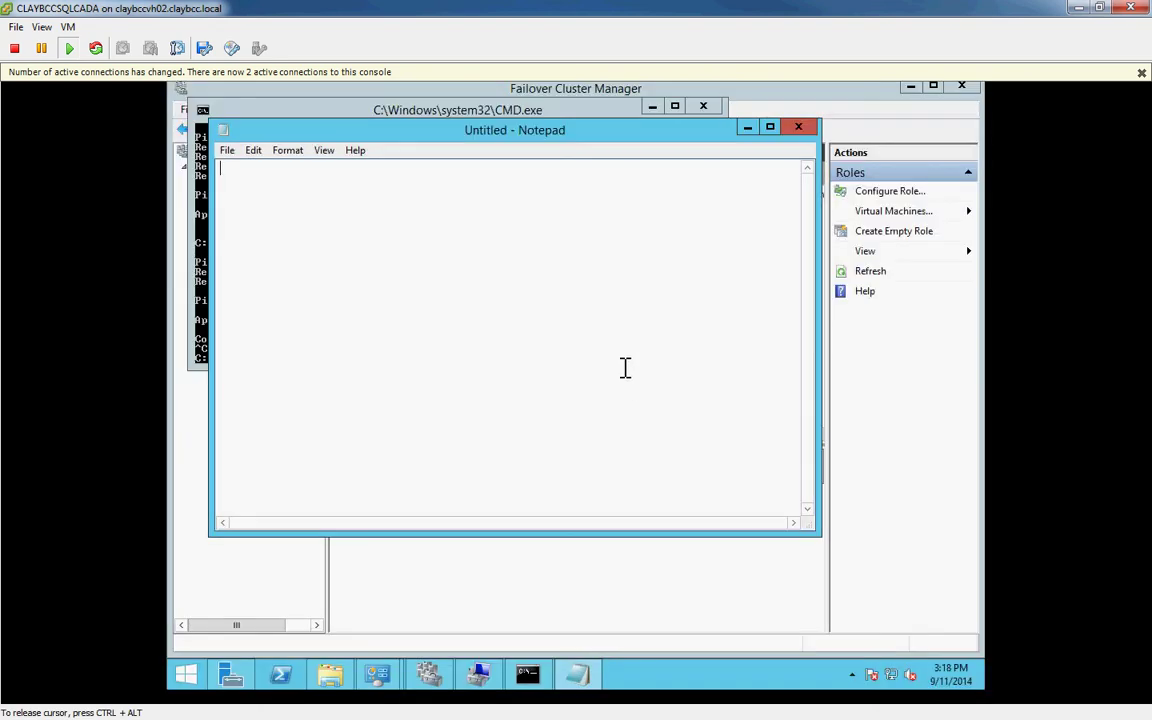
Open the hosts file from System32\drivers\etc in Notepad, with all file types shown.
{"action": "left_click", "coordinate": [227, 150]}
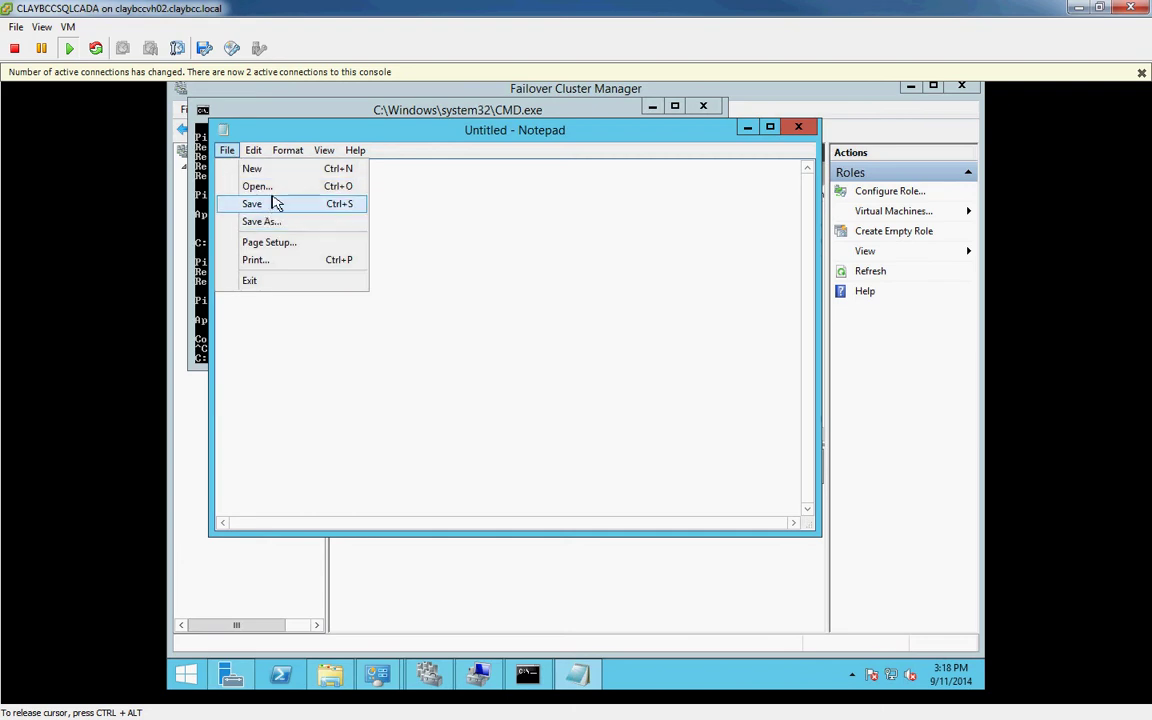
{"action": "left_click", "coordinate": [252, 187]}
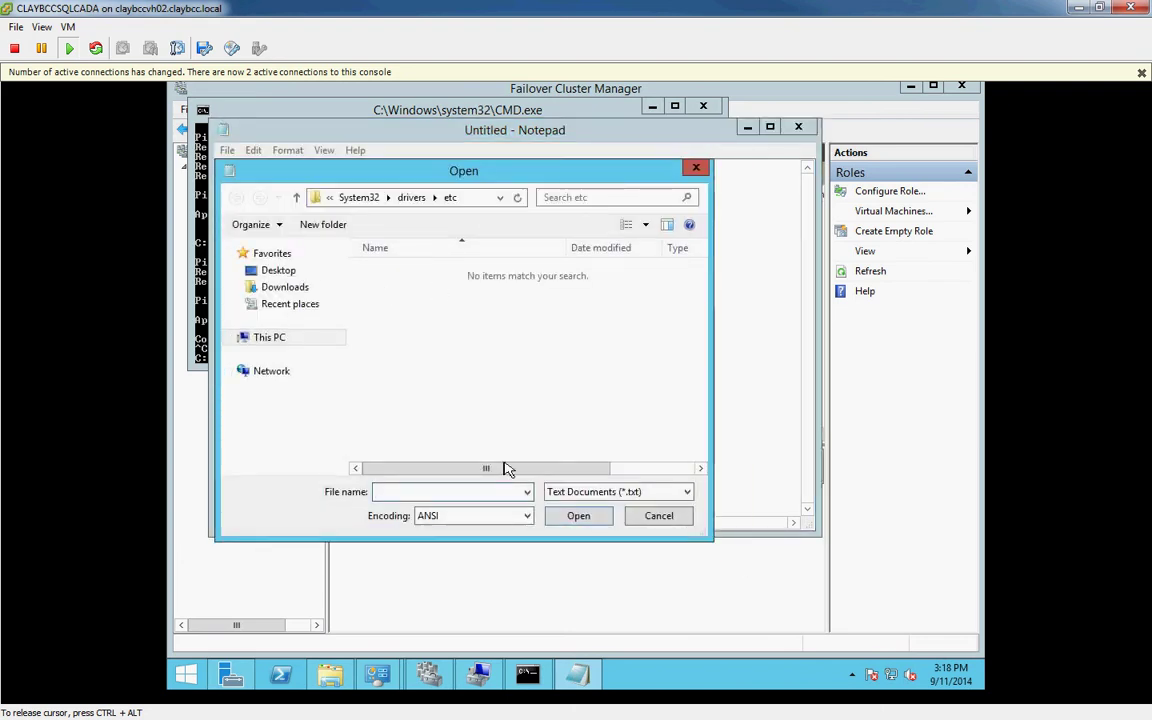
{"action": "left_click", "coordinate": [678, 494]}
{"action": "left_click", "coordinate": [590, 517]}
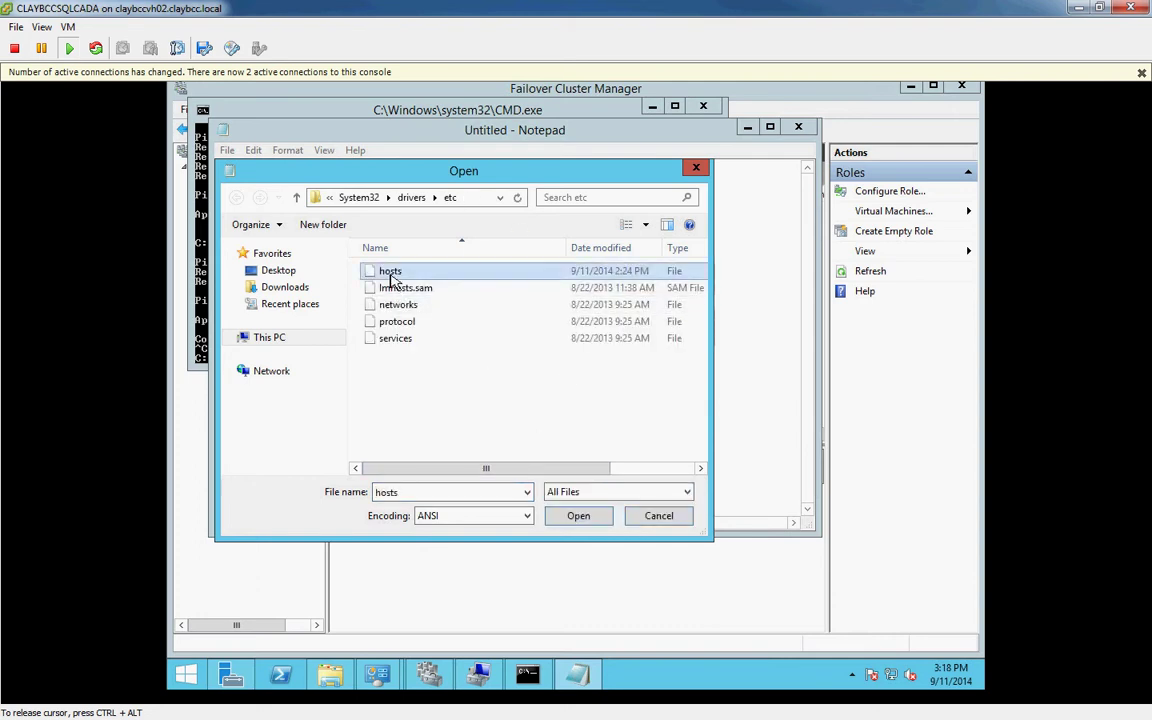
{"action": "double_click", "coordinate": [390, 276]}
Delete the entry below the localhost lines in the hosts file, save it, and close both Notepad and the command prompt.
{"action": "left_click_drag", "start_coordinate": [556, 471], "coordinate": [220, 472]}
{"action": "key", "text": "Delete"}
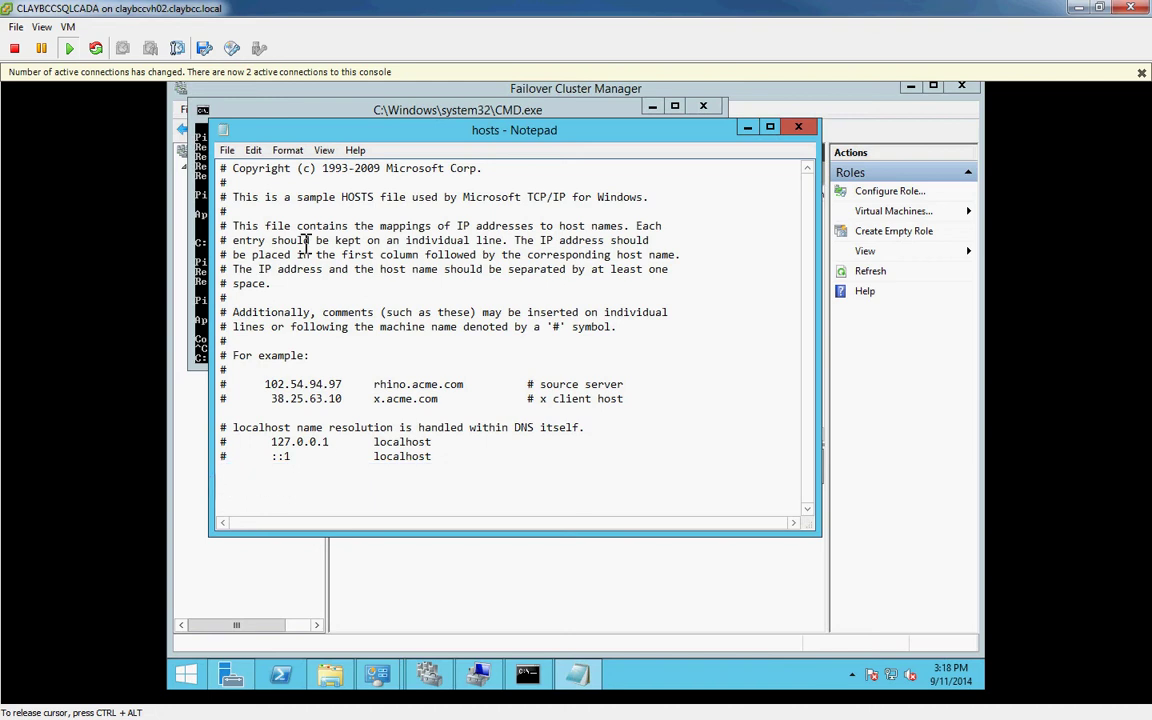
{"action": "left_click", "coordinate": [226, 151]}
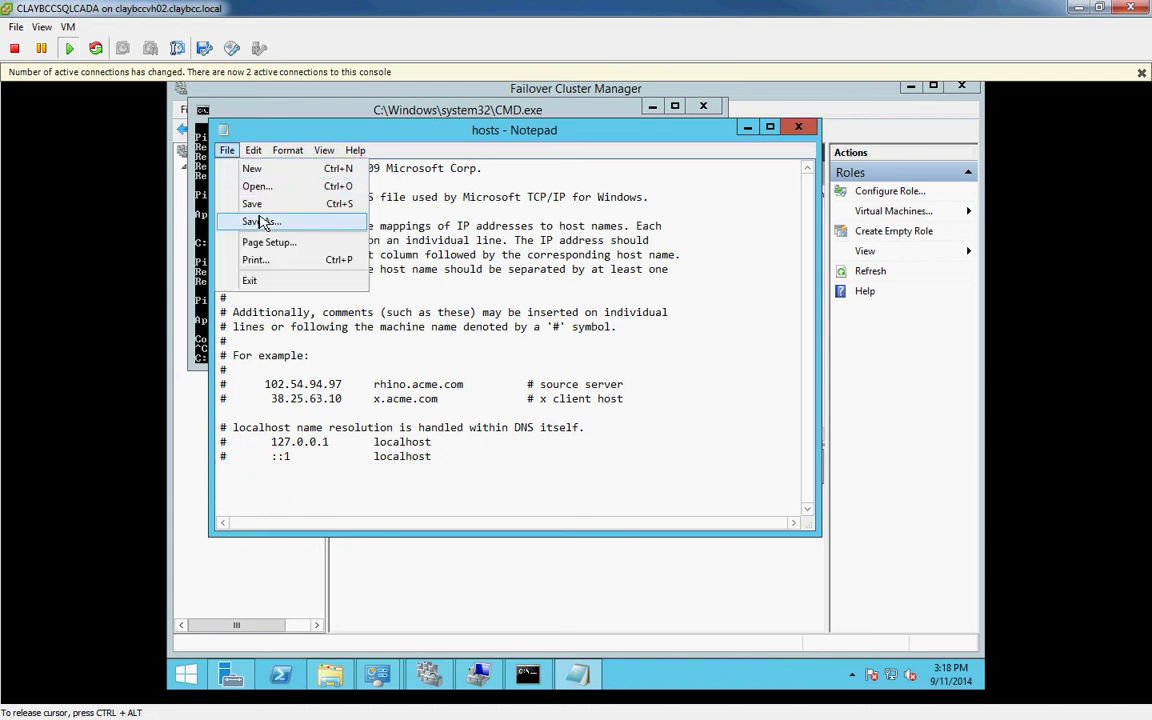
{"action": "left_click", "coordinate": [254, 204]}
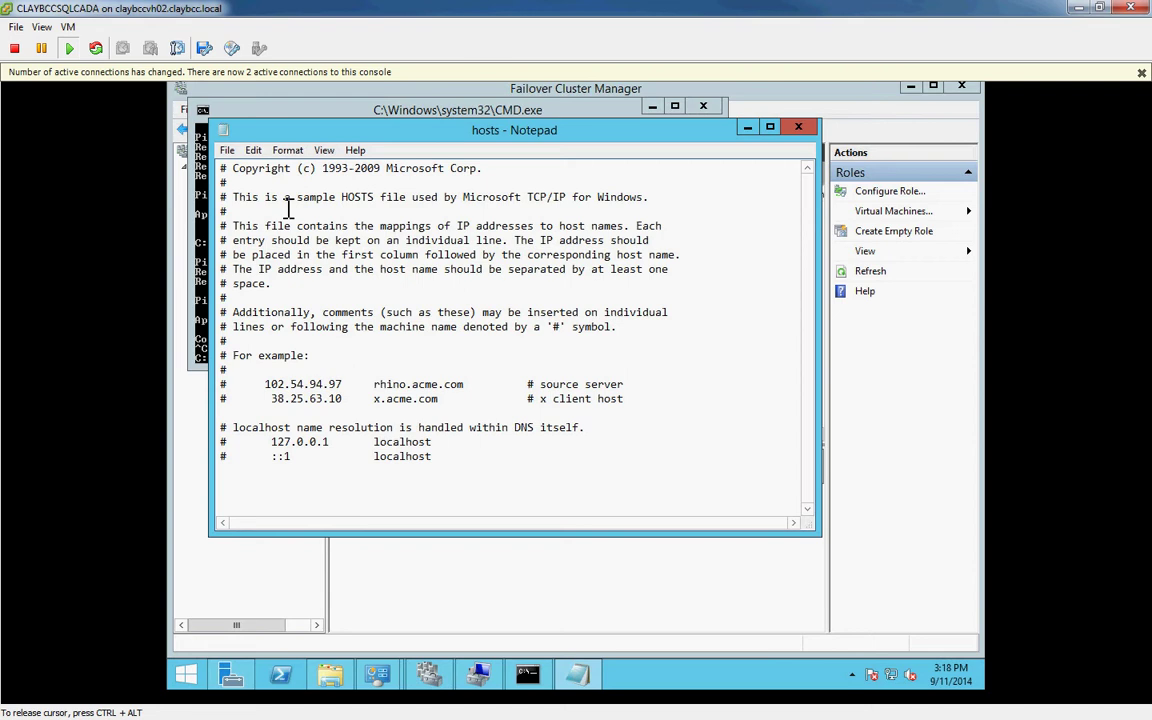
{"action": "left_click", "coordinate": [805, 127]}
{"action": "left_click", "coordinate": [703, 106]}
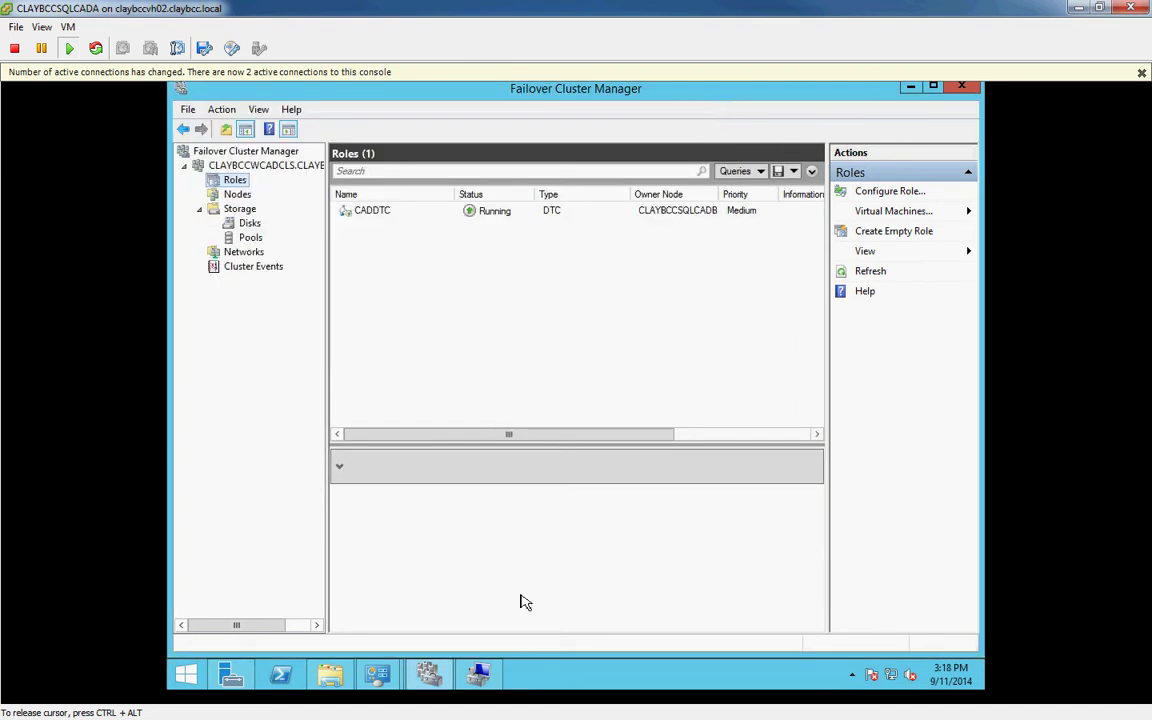
Open a new command prompt, ping the node CLAYBCCSQLCADB, and interrupt the ping.
{"action": "right_click", "coordinate": [190, 674]}
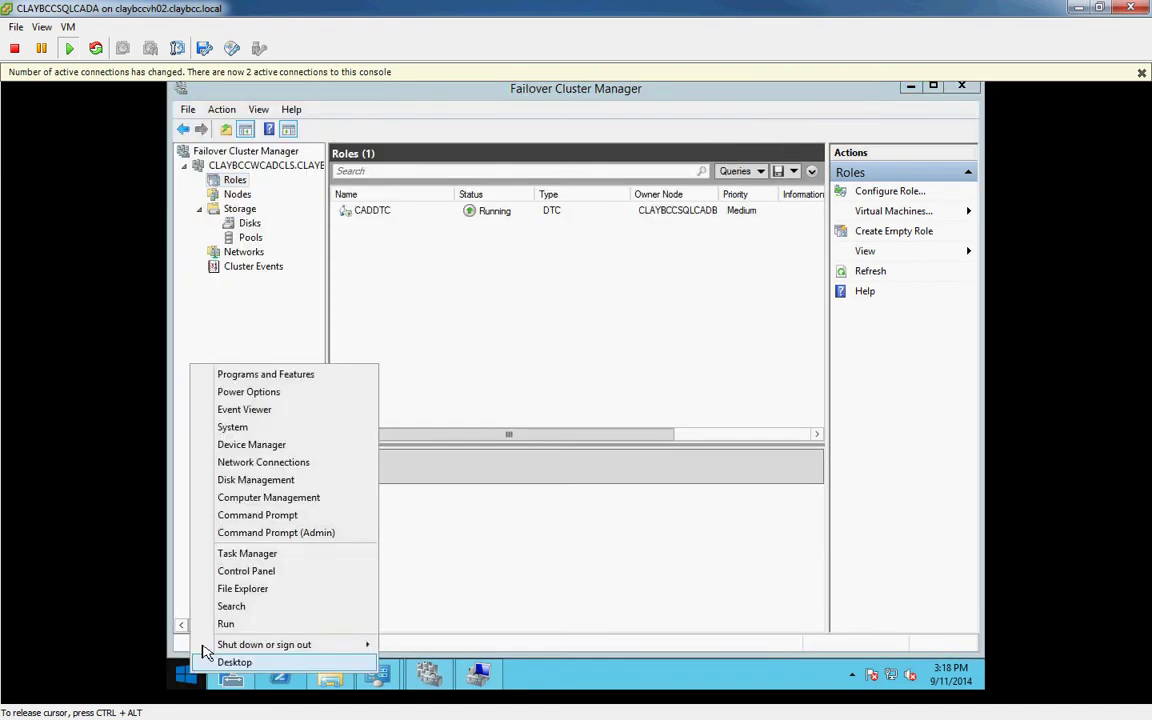
{"action": "left_click", "coordinate": [224, 623]}
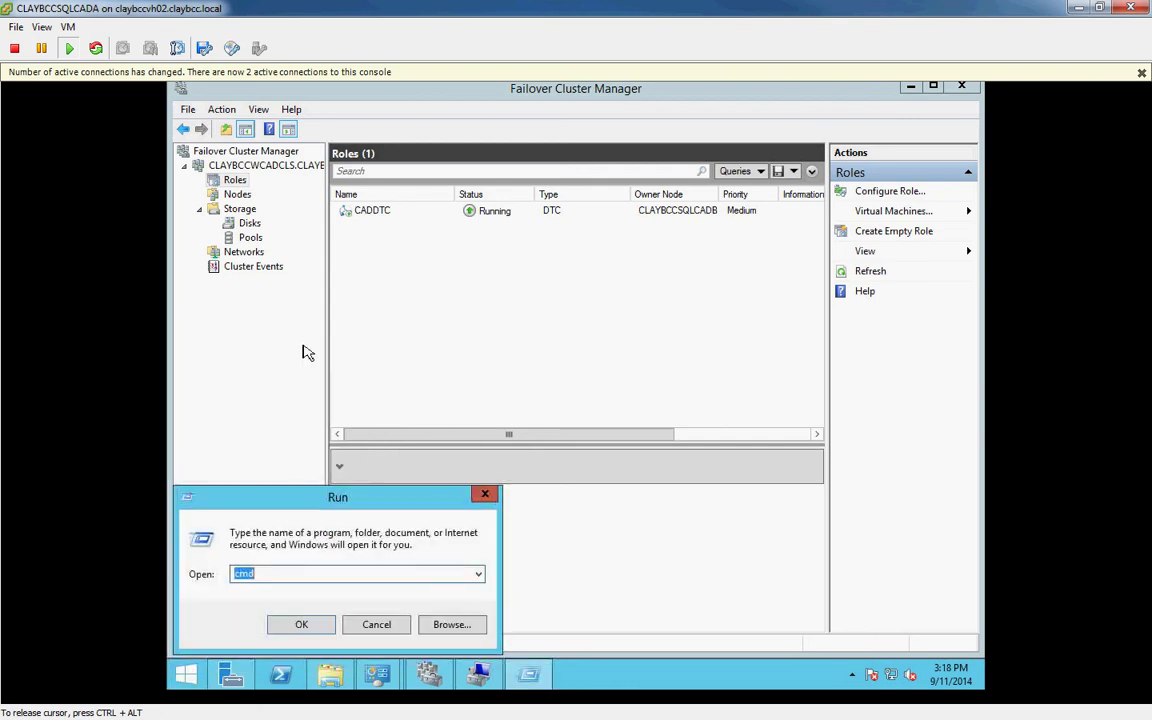
{"action": "left_click", "coordinate": [298, 625]}
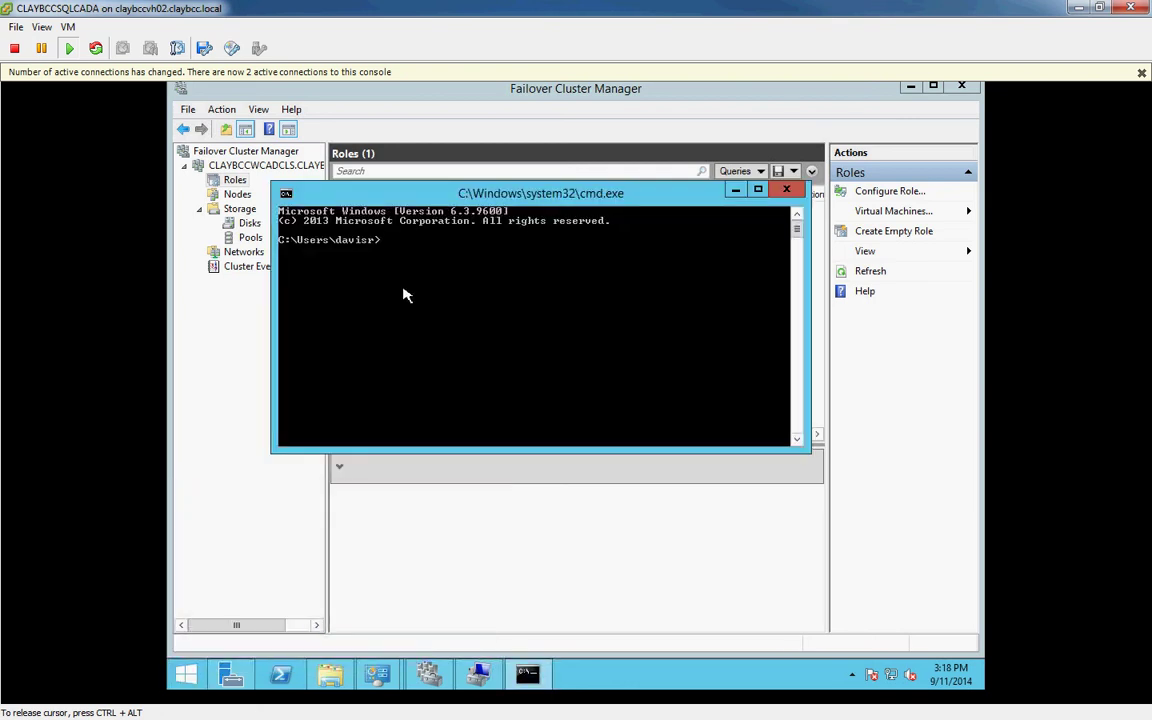
{"action": "type", "text": "PING CLAYBCCSQLCADB"}
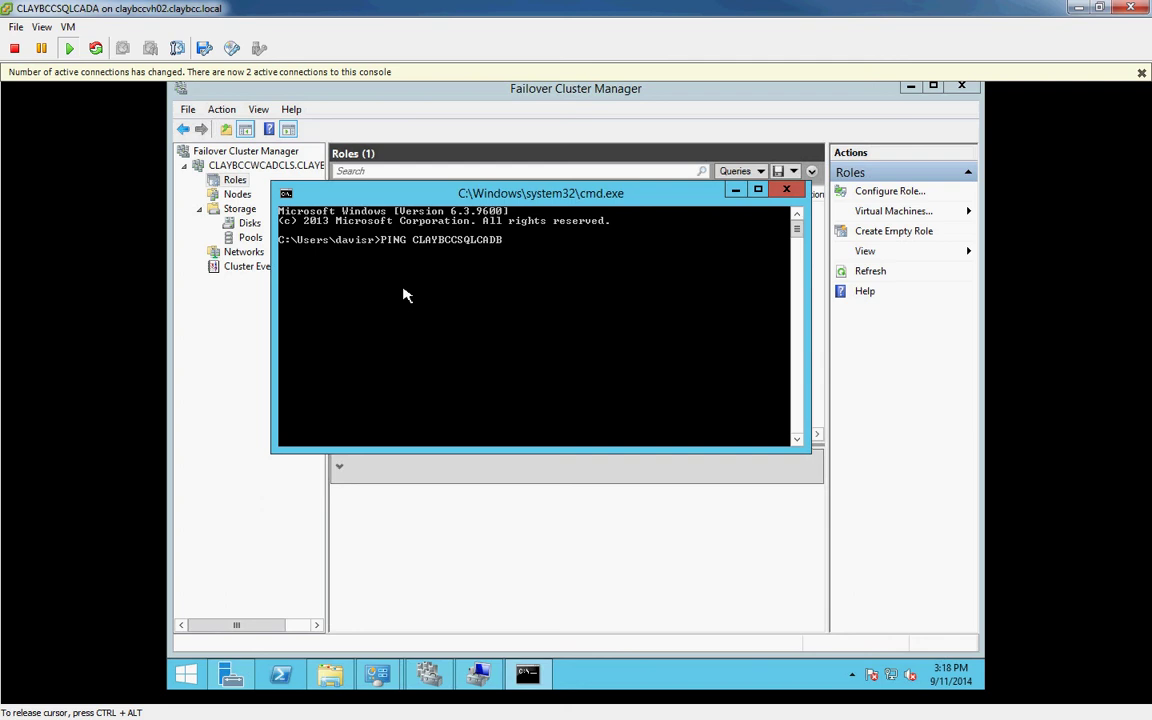
{"action": "key", "text": "Return"}
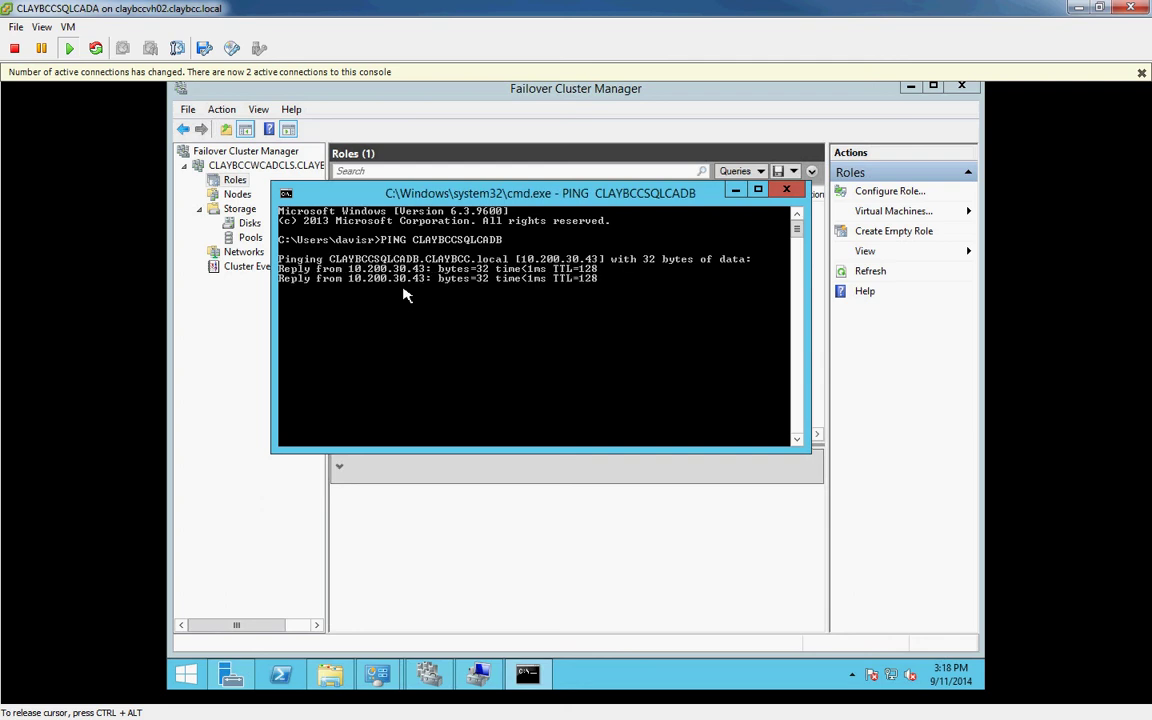
{"action": "key", "text": "ctrl+c"}
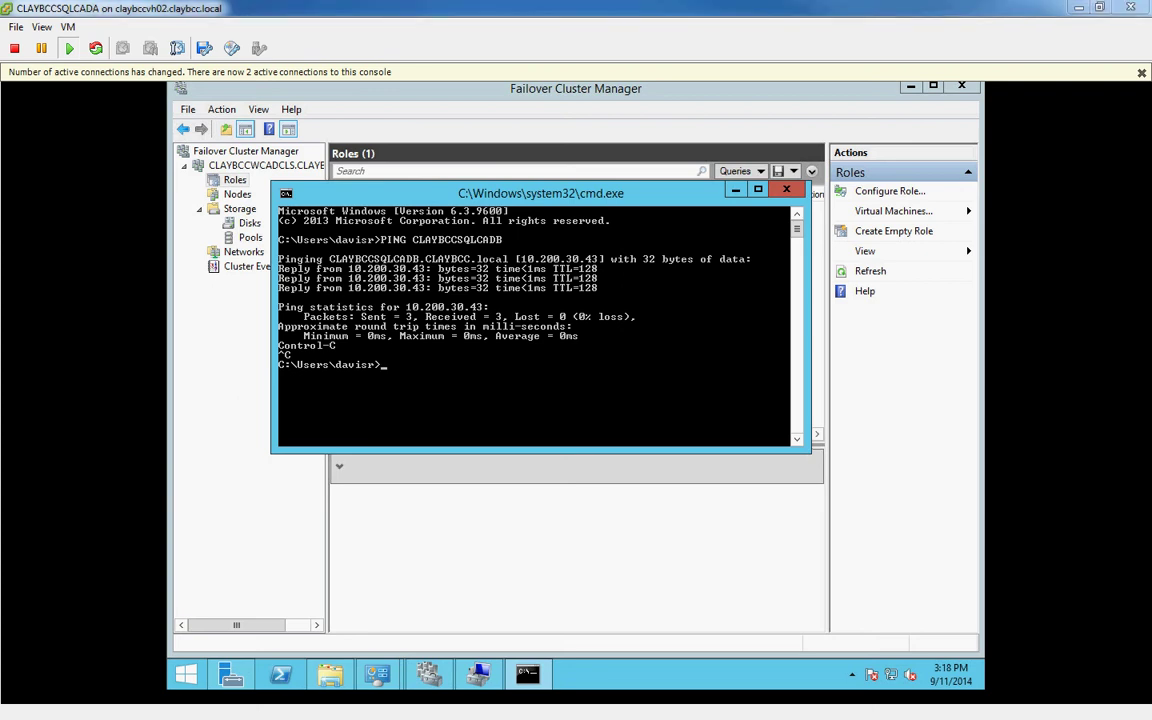
Bring the CADMSCS Pt1 folder window over the console and select the video MSCS PT 1.avi.
{"action": "left_click_drag", "start_coordinate": [1151, 95], "coordinate": [489, 80]}
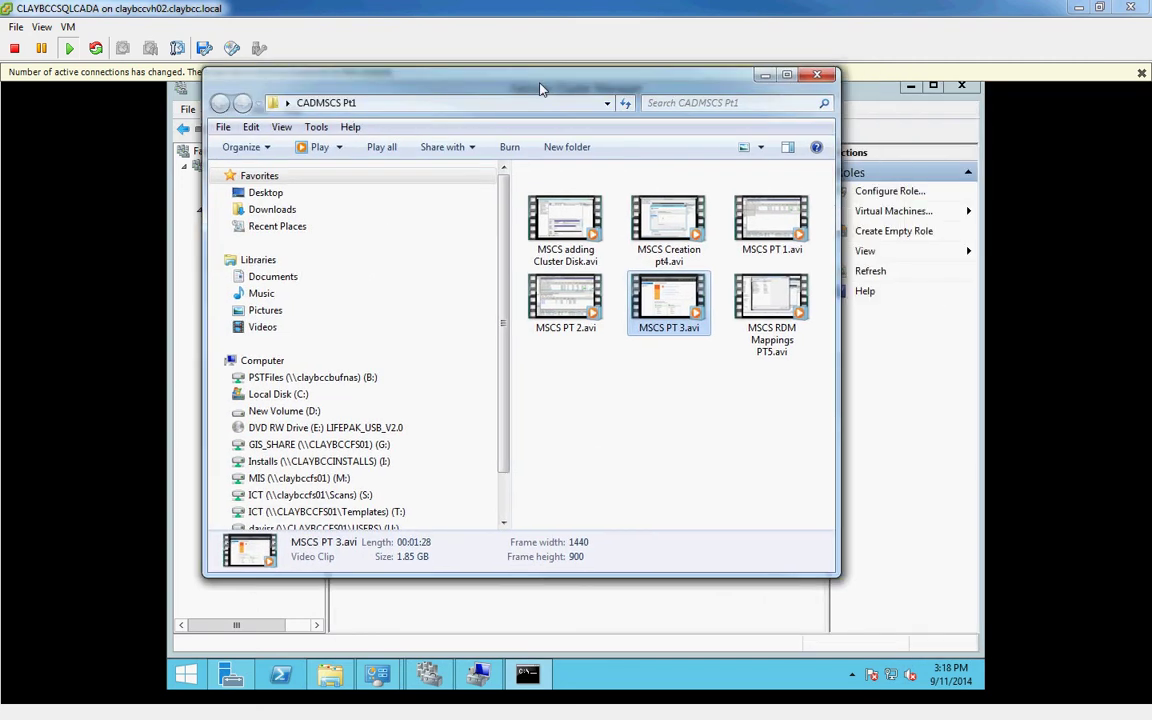
{"action": "left_click", "coordinate": [777, 236]}
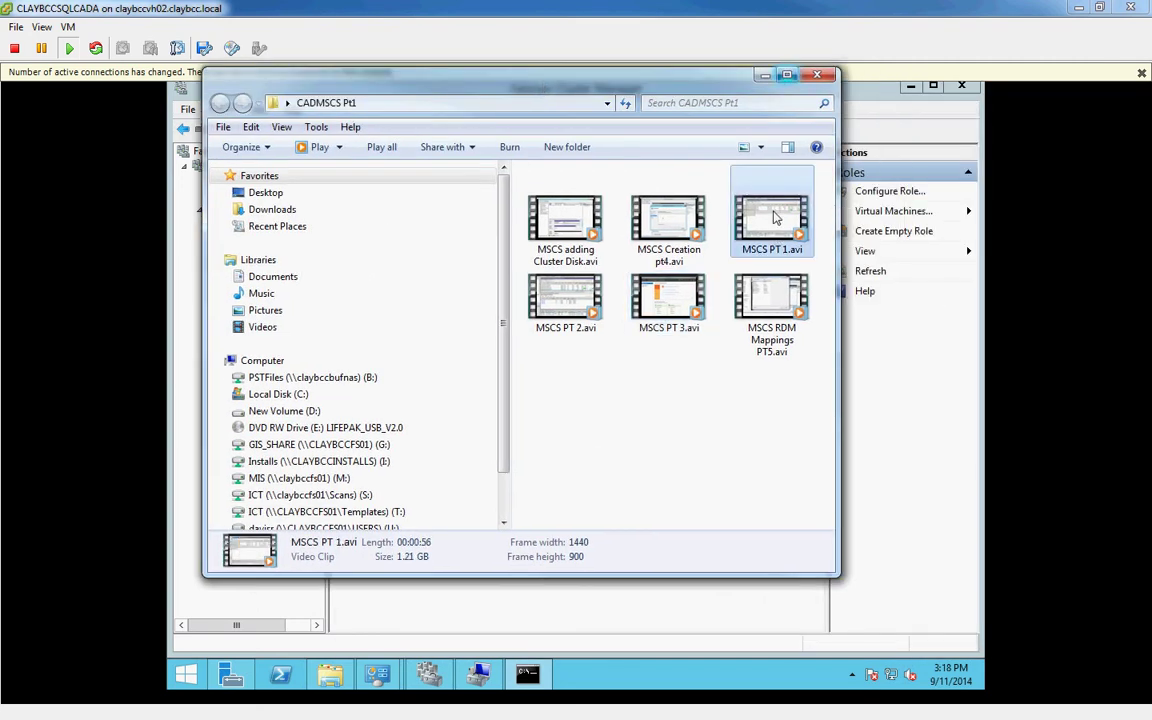